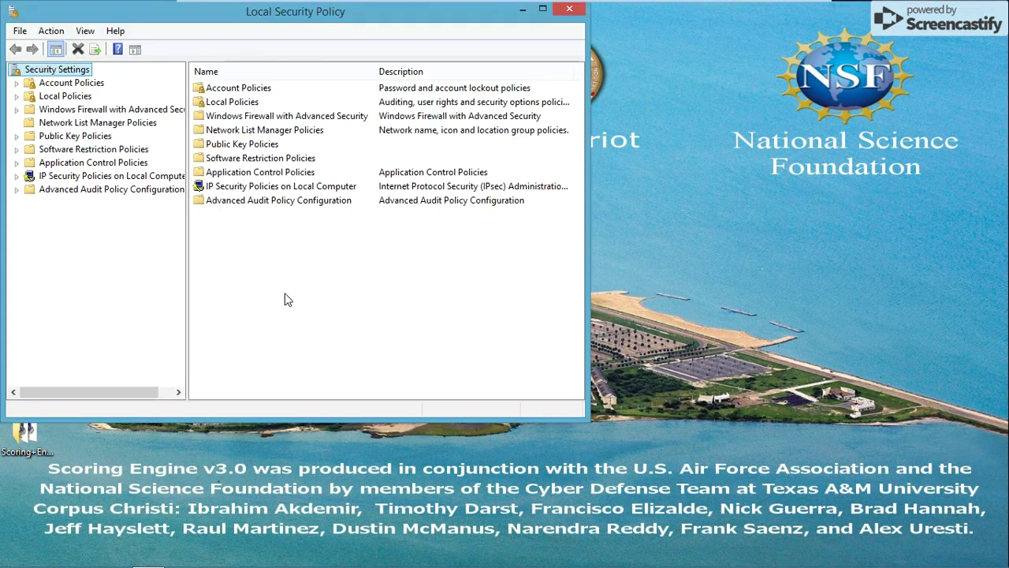
# Open the Audit Policy under Local Policies and enable Success and Failure auditing for Audit account management
pyautogui.doubleClick(63, 97)
pyautogui.click(68, 110)
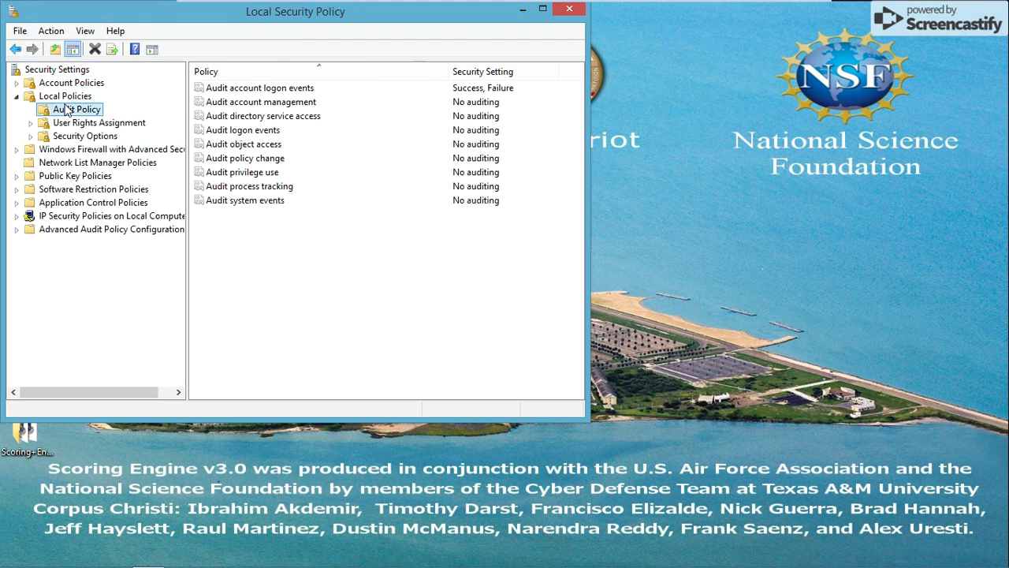
pyautogui.doubleClick(284, 104)
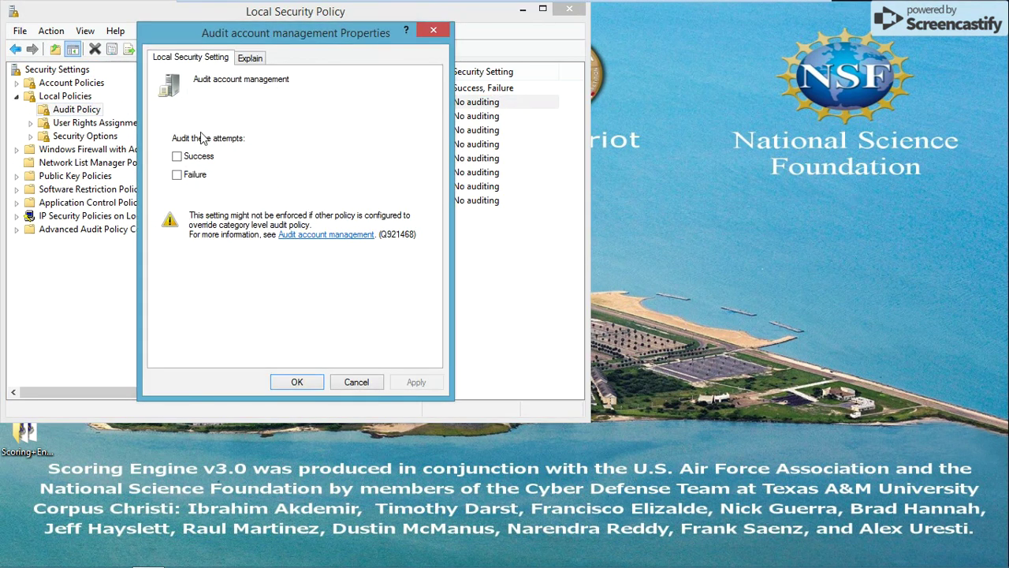
pyautogui.click(199, 157)
pyautogui.click(199, 175)
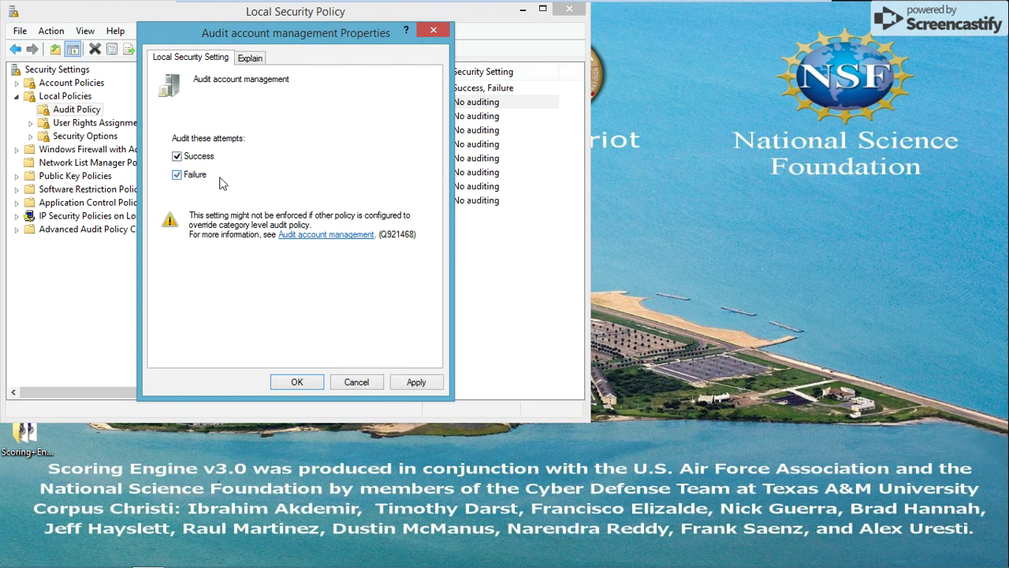
pyautogui.click(415, 382)
pyautogui.click(296, 382)
# Enable Success and Failure auditing for the Audit directory service access policy
pyautogui.doubleClick(237, 117)
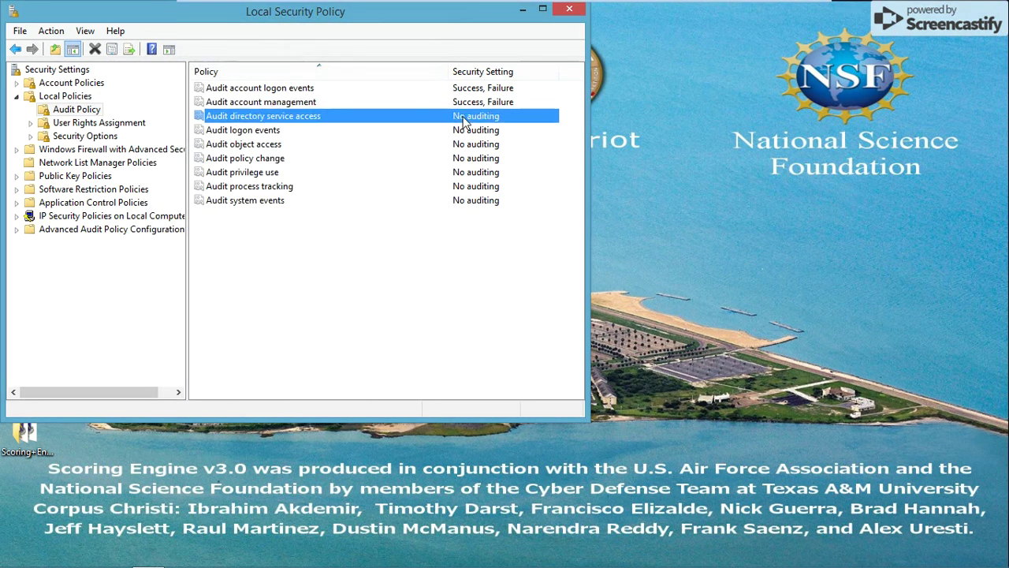
pyautogui.click(198, 157)
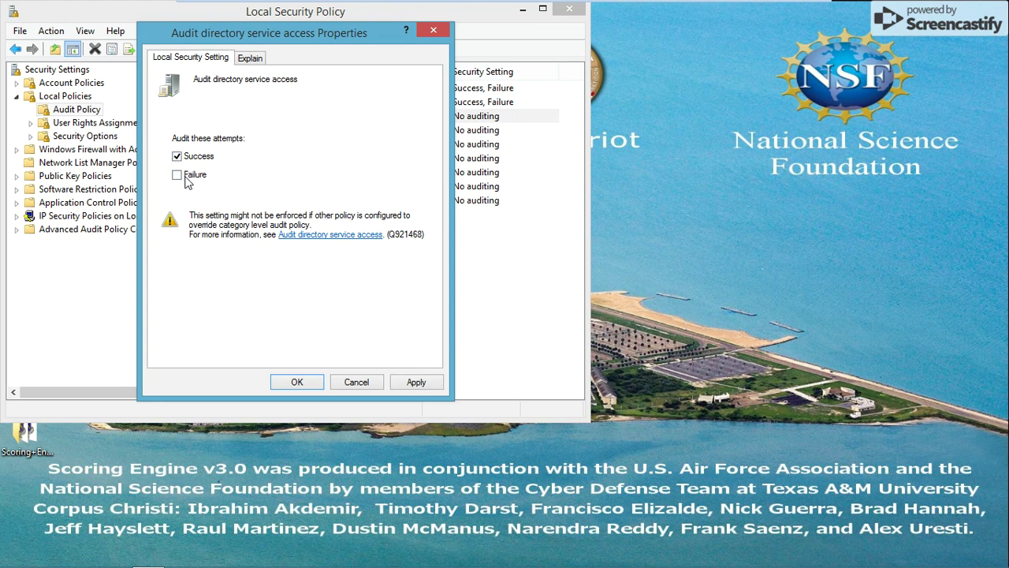
pyautogui.click(178, 175)
pyautogui.click(296, 382)
# Enable Success and Failure auditing for the Audit object access policy
pyautogui.click(446, 143)
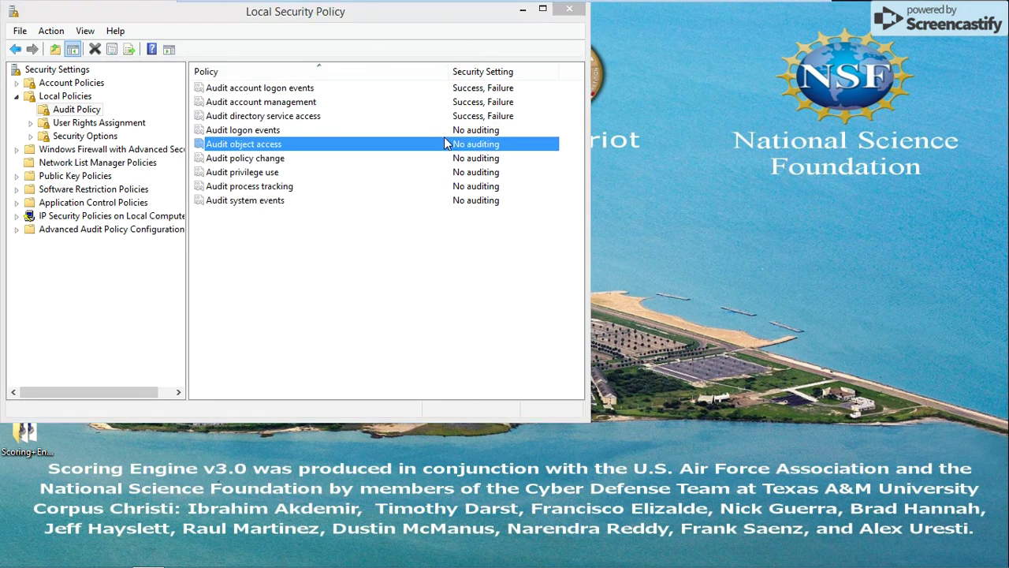
pyautogui.doubleClick(446, 143)
pyautogui.click(197, 156)
pyautogui.click(196, 174)
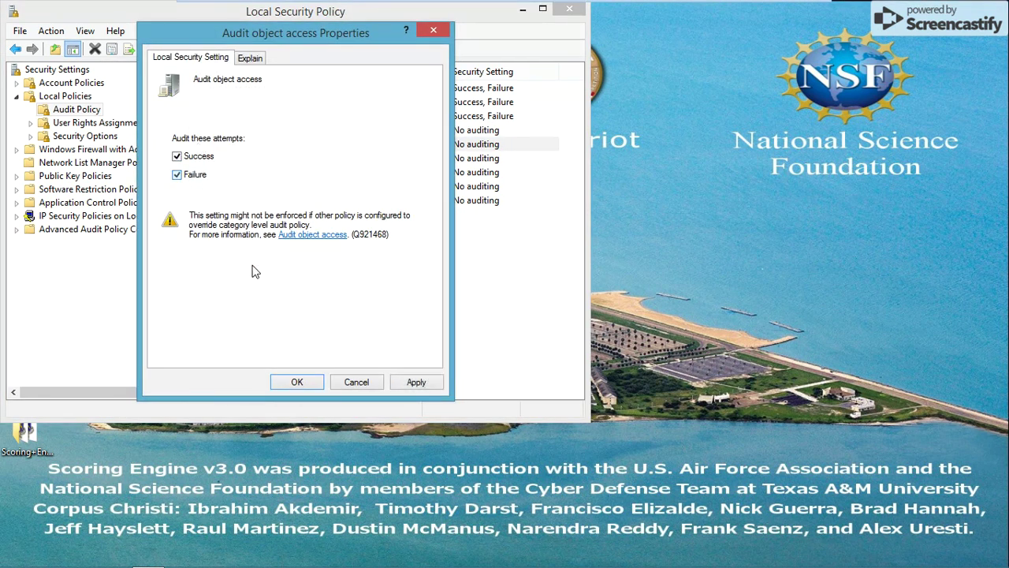
pyautogui.click(297, 382)
pyautogui.click(477, 116)
pyautogui.doubleClick(477, 115)
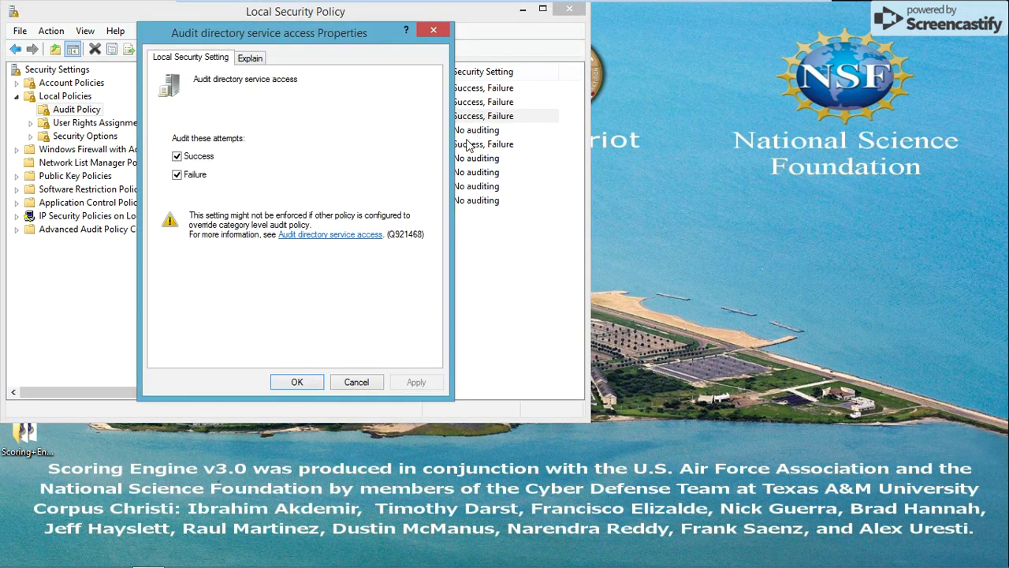
pyautogui.click(435, 31)
# Enable Success and Failure auditing for the Audit logon events policy
pyautogui.doubleClick(457, 129)
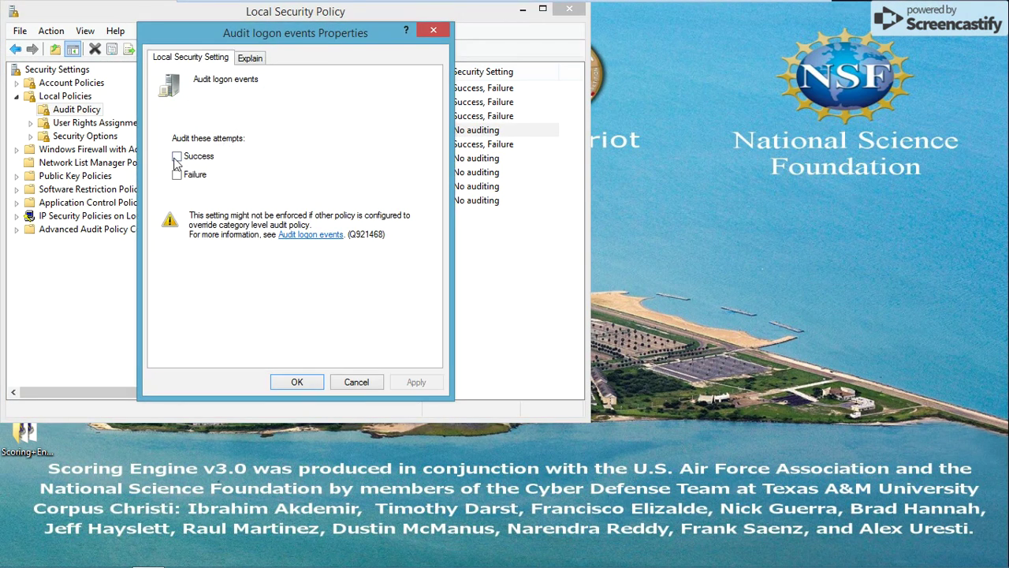
pyautogui.click(177, 156)
pyautogui.click(177, 174)
pyautogui.click(297, 382)
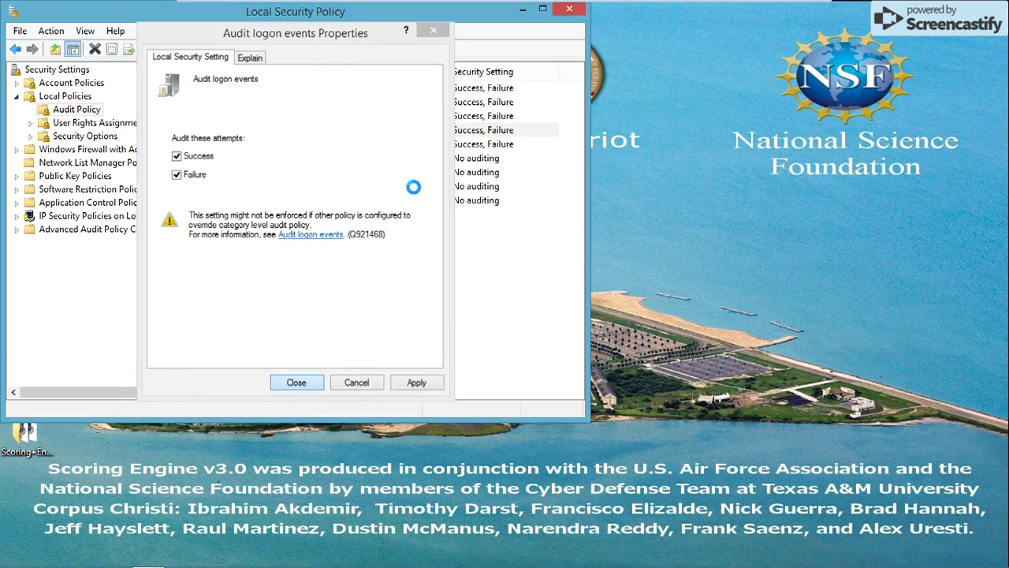
# Enable Success and Failure auditing for the Audit policy change policy
pyautogui.click(479, 158)
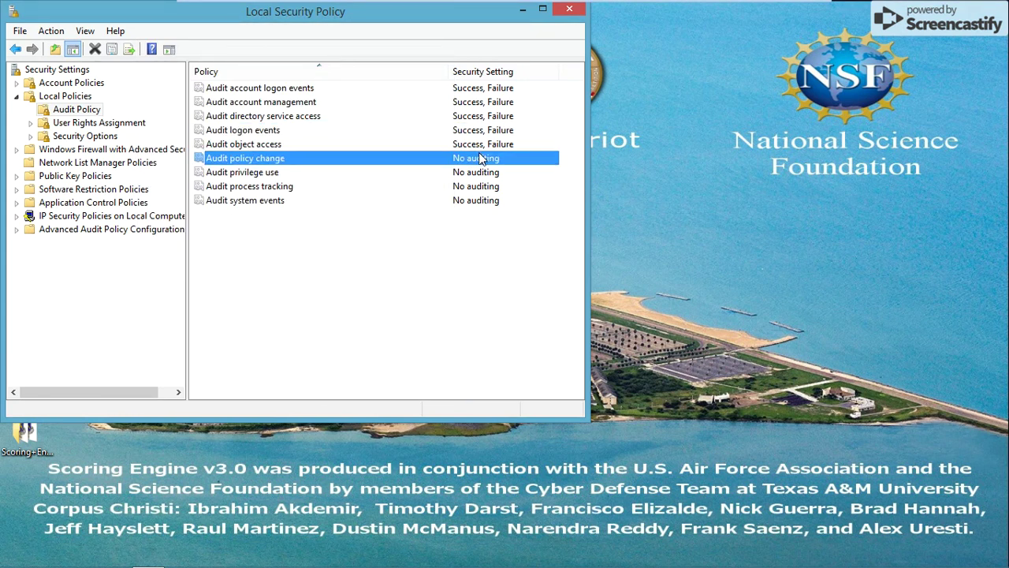
pyautogui.doubleClick(275, 160)
pyautogui.click(177, 156)
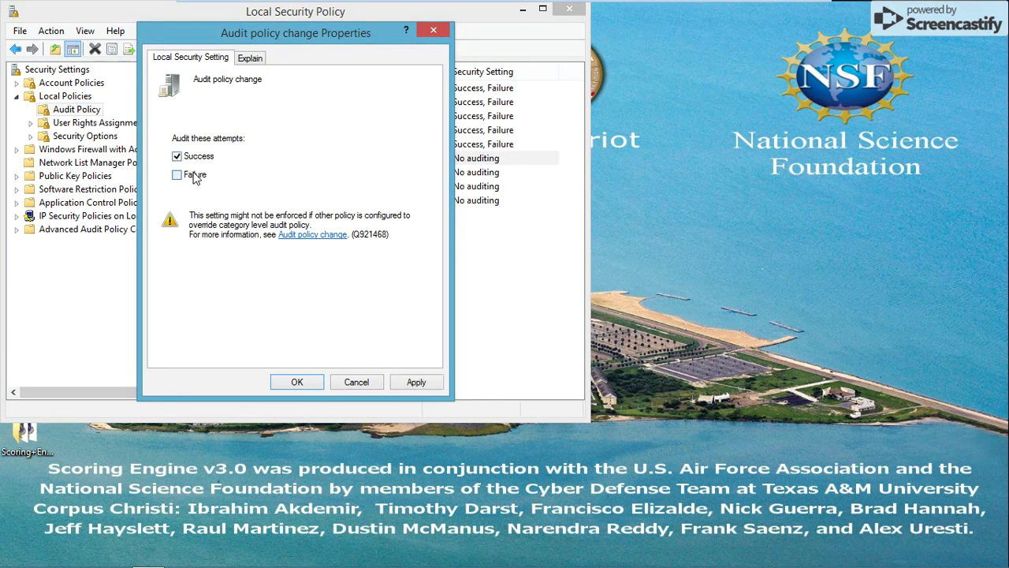
pyautogui.click(296, 381)
# Enable Success and Failure auditing for the Audit privilege use policy
pyautogui.doubleClick(236, 172)
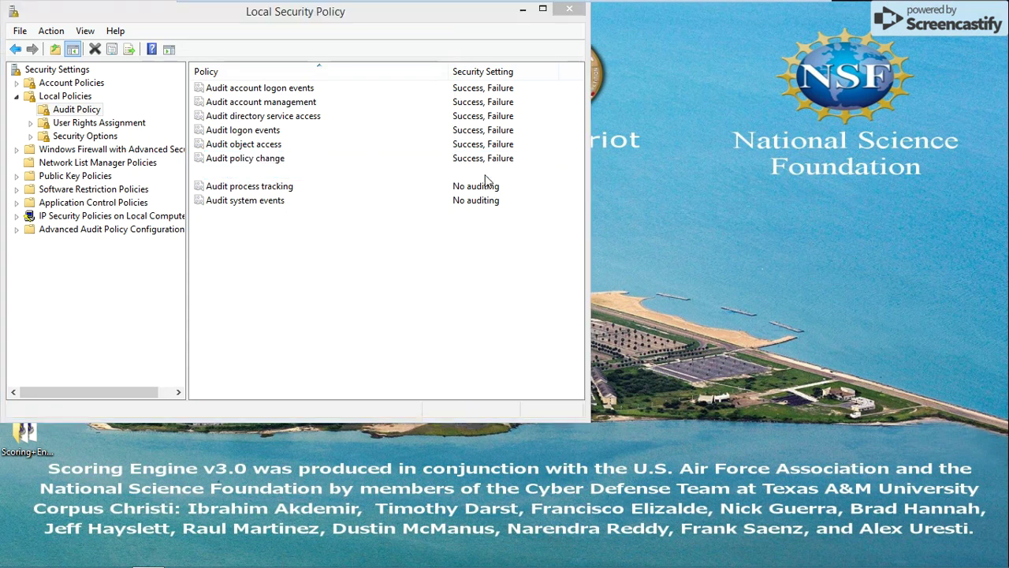
pyautogui.click(177, 157)
pyautogui.click(176, 174)
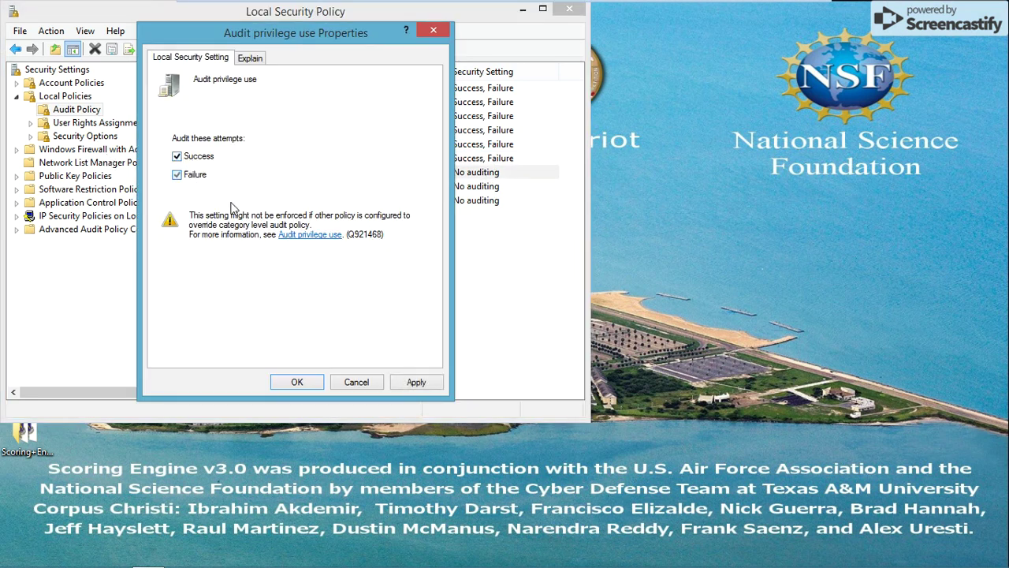
pyautogui.click(297, 382)
# Enable Success and Failure auditing for the Audit process tracking policy
pyautogui.doubleClick(480, 186)
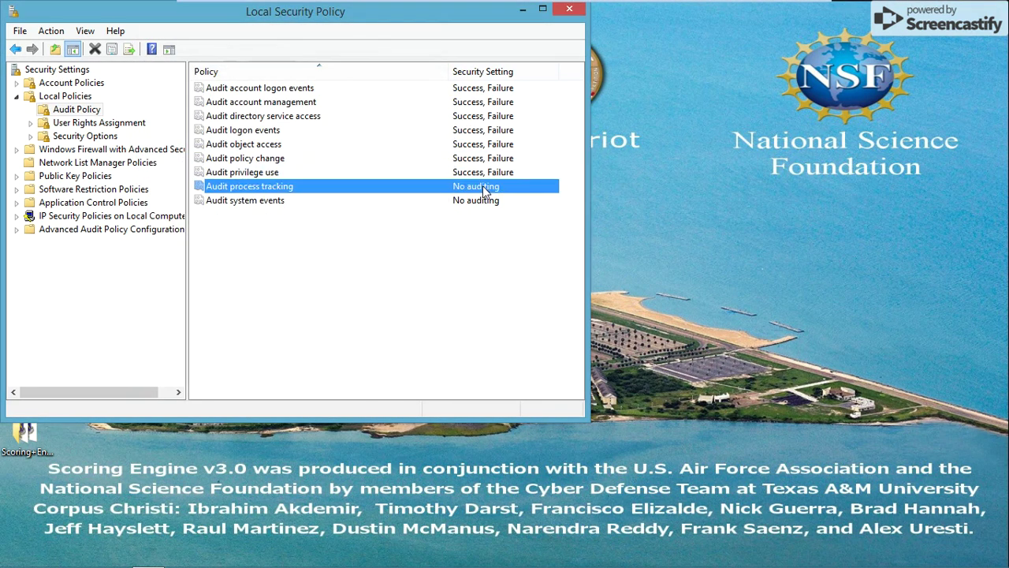
pyautogui.click(178, 174)
pyautogui.click(297, 385)
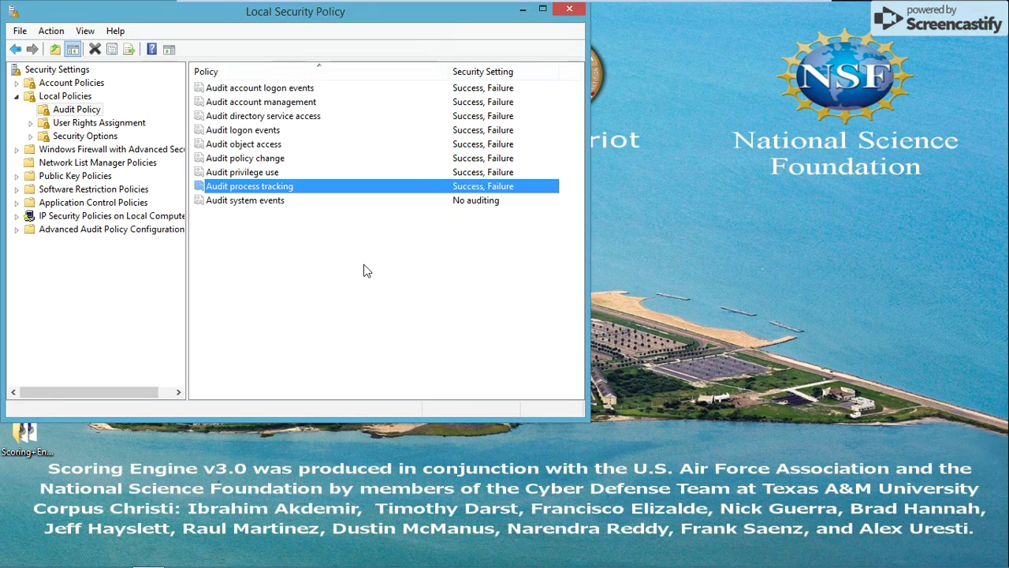
# Enable Success and Failure auditing for the Audit system events policy and apply the change
pyautogui.click(496, 213)
pyautogui.click(497, 202)
pyautogui.doubleClick(497, 202)
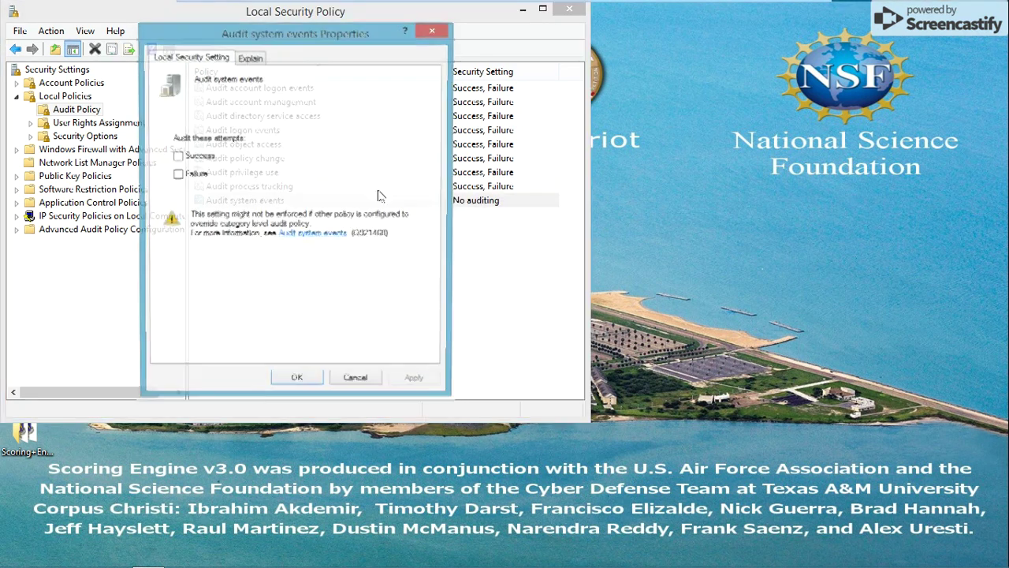
pyautogui.click(178, 157)
pyautogui.click(188, 175)
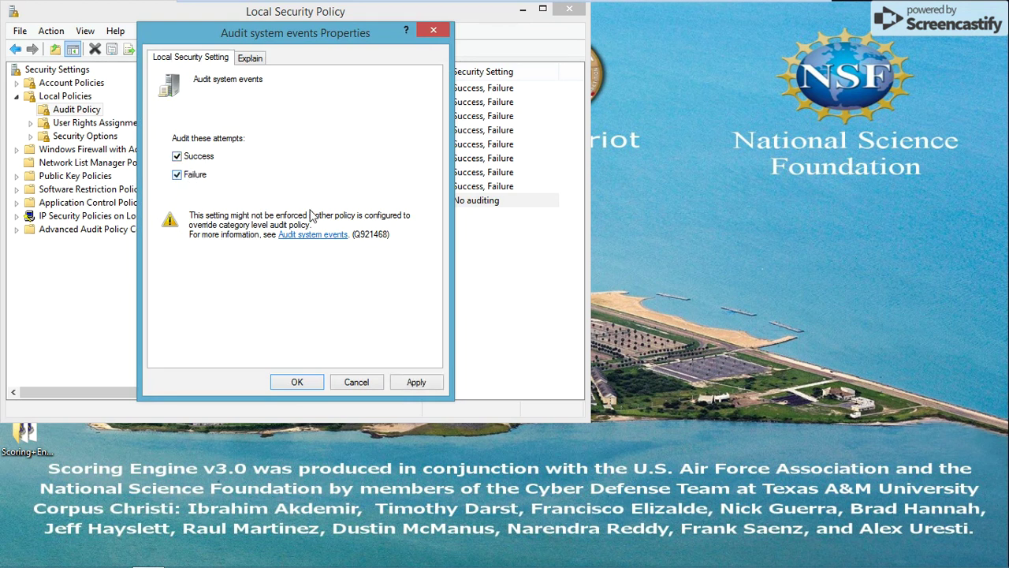
pyautogui.click(421, 386)
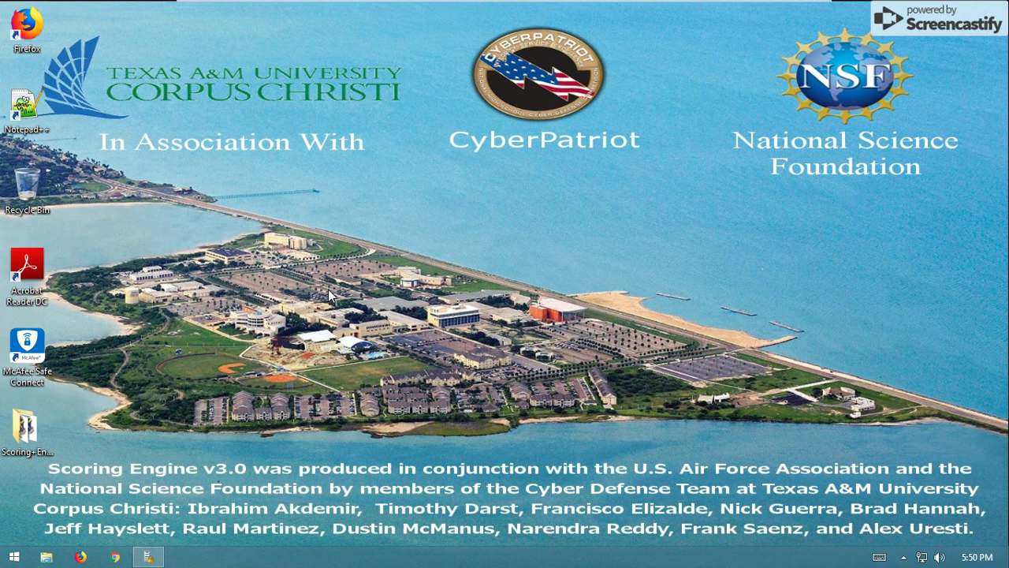
# Switch to Event Viewer by running eventvwr.msc from the Run dialog
pyautogui.press('super+r')
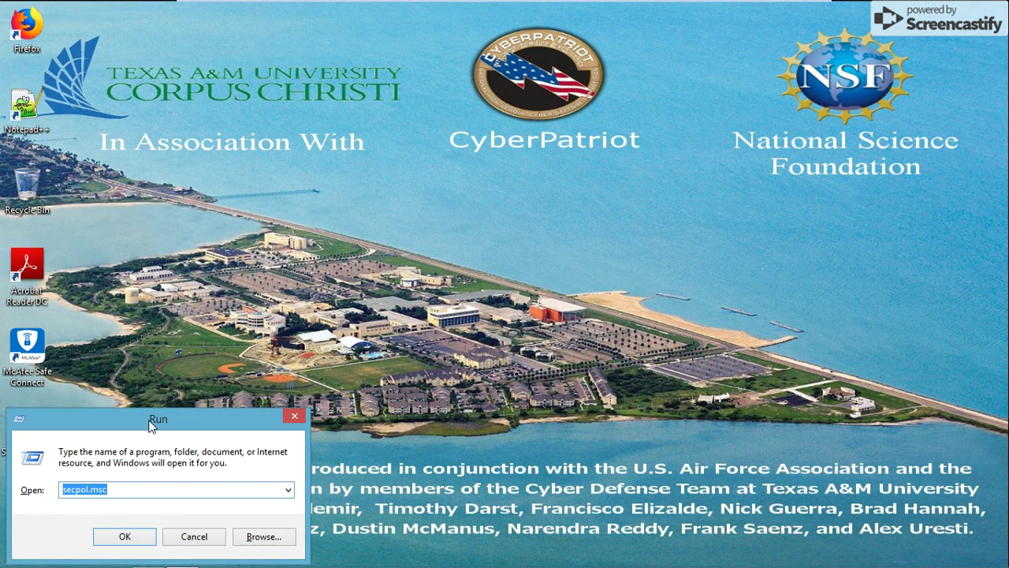
pyautogui.moveTo(153, 426); pyautogui.dragTo(505, 116)
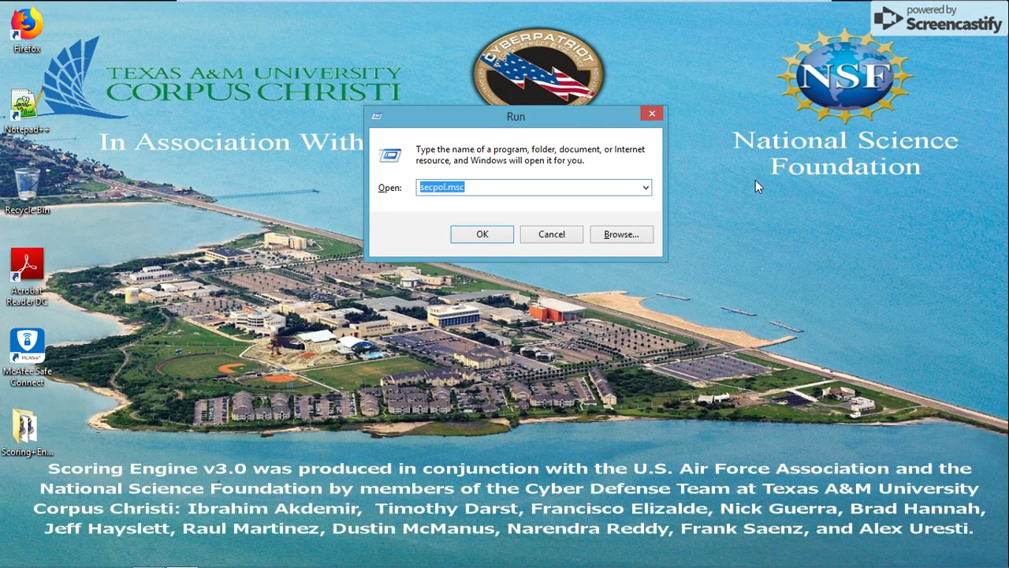
pyautogui.press('BackSpace')
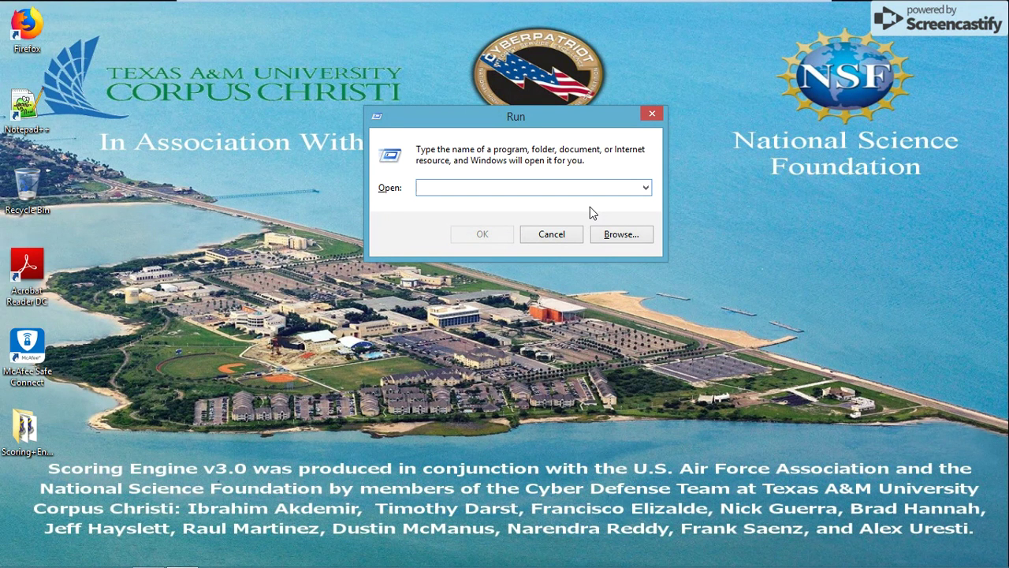
pyautogui.write('event')
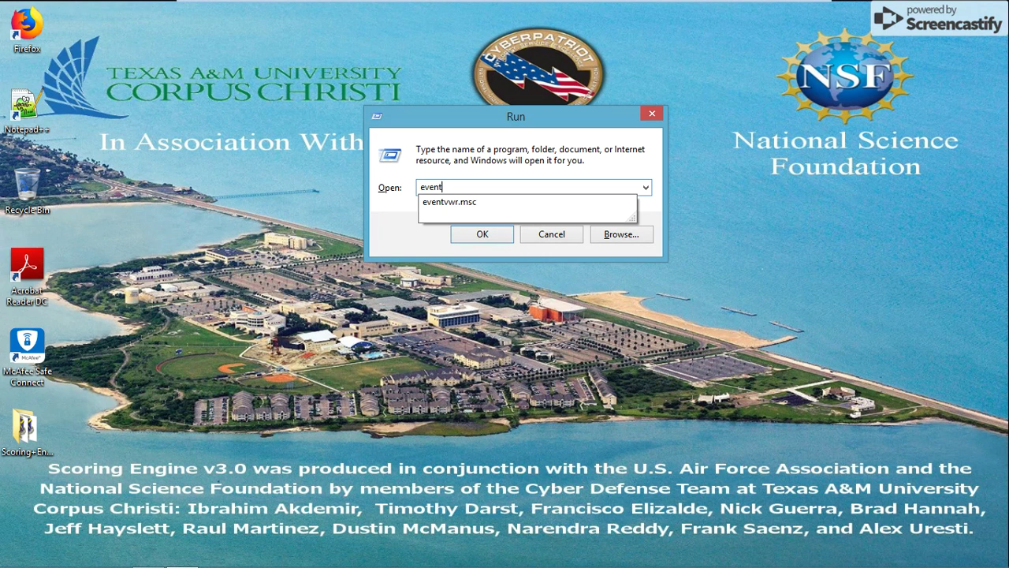
pyautogui.write('vwr.')
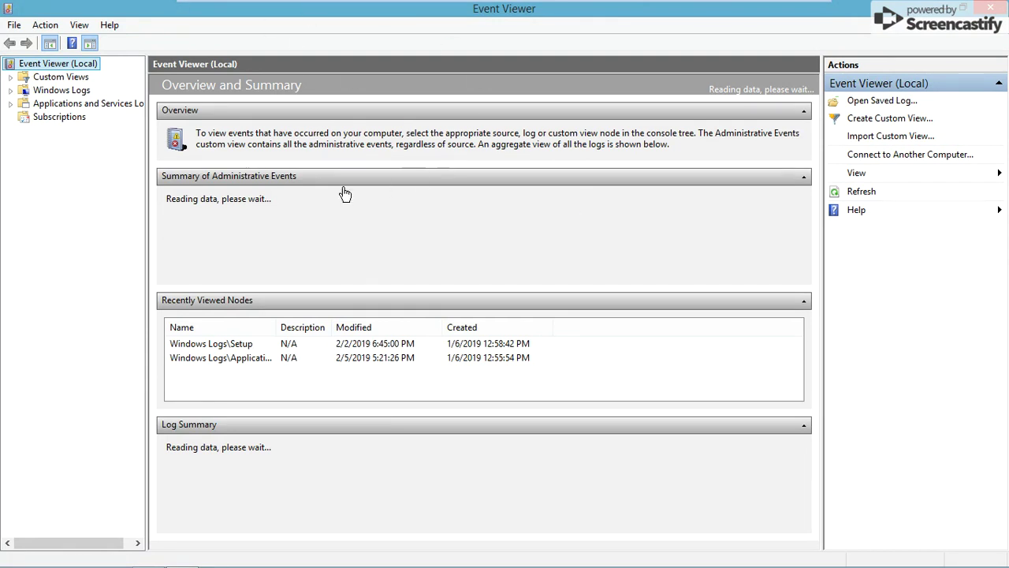
# Open the Security log under Windows Logs, enlarge its event list and look through the older entries
pyautogui.click(63, 90)
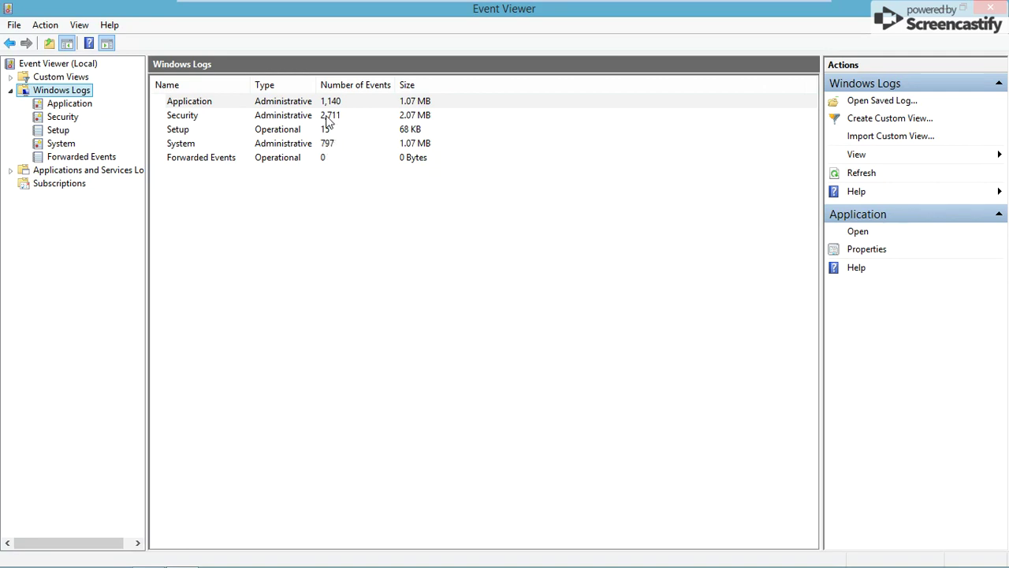
pyautogui.doubleClick(326, 115)
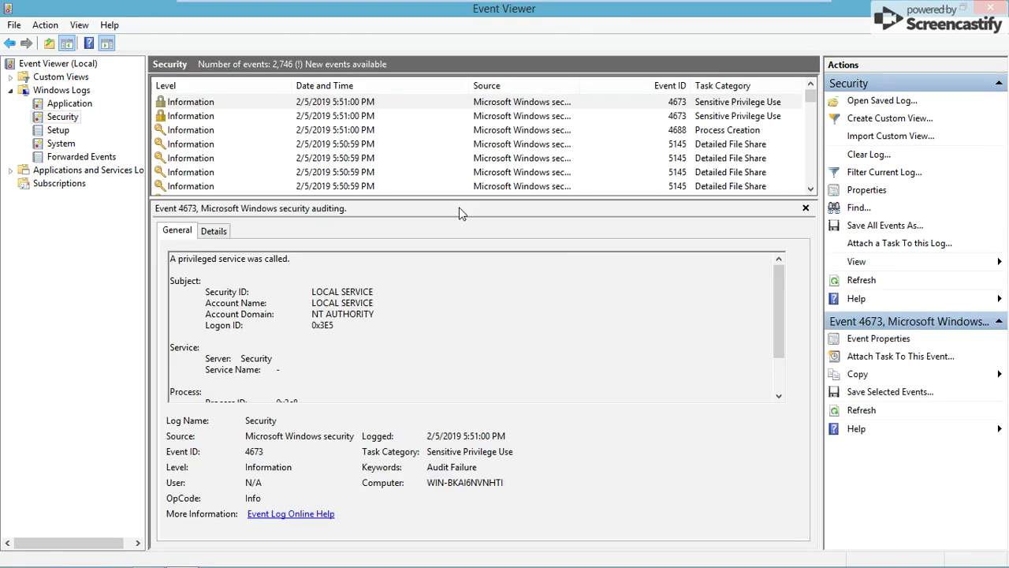
pyautogui.moveTo(467, 198); pyautogui.dragTo(474, 414)
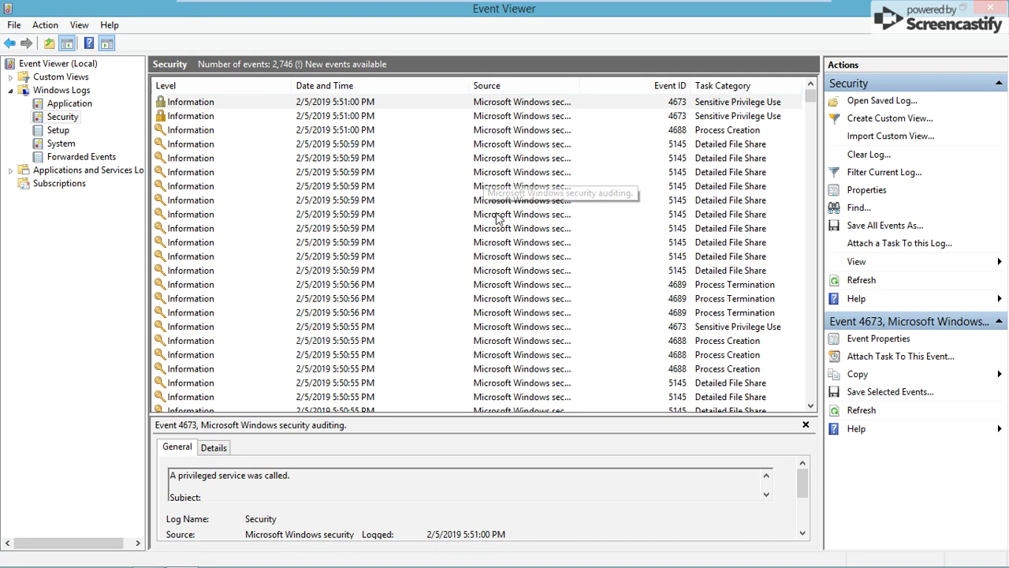
pyautogui.moveTo(811, 96); pyautogui.dragTo(805, 314)
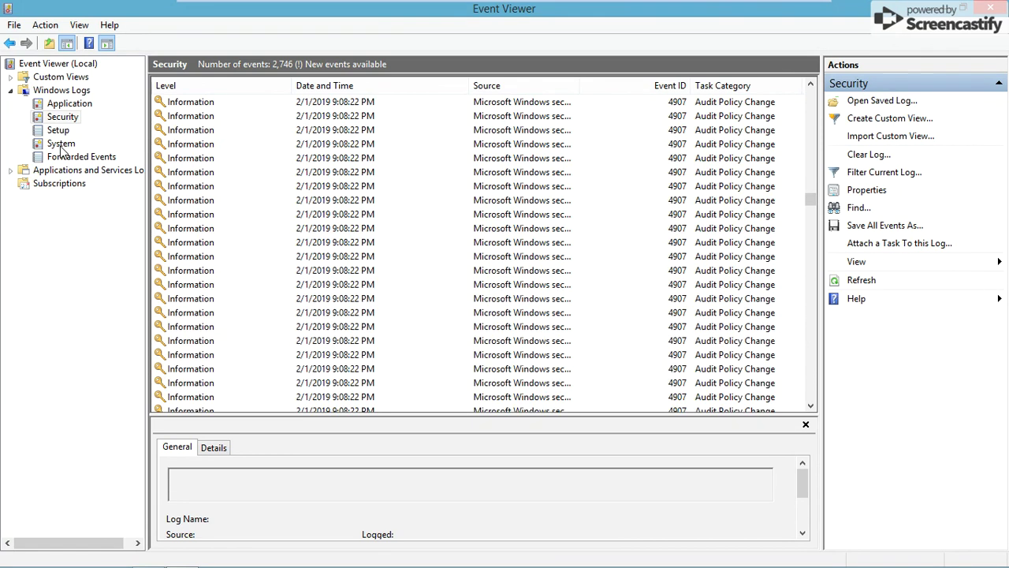
# Open the System log and examine the descriptions of its Win32k warning, DistributedCOM errors, DNS Client warning and Time-Service information event
pyautogui.click(93, 141)
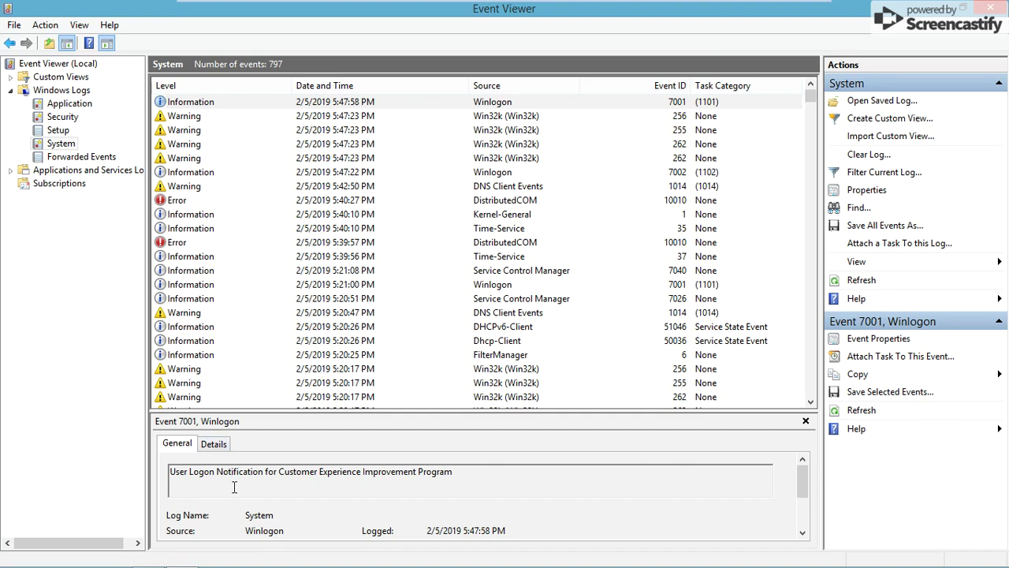
pyautogui.click(208, 119)
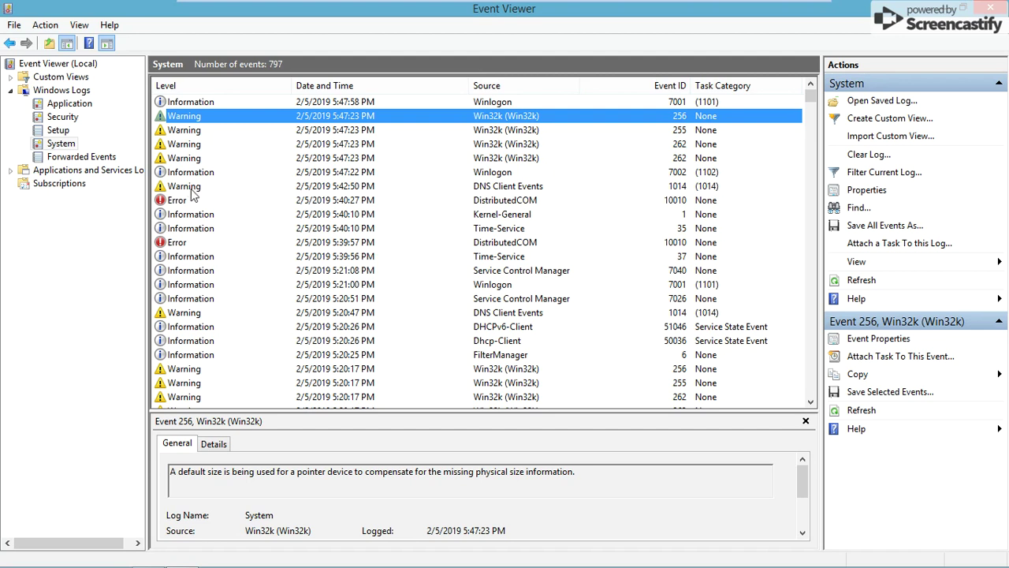
pyautogui.click(178, 201)
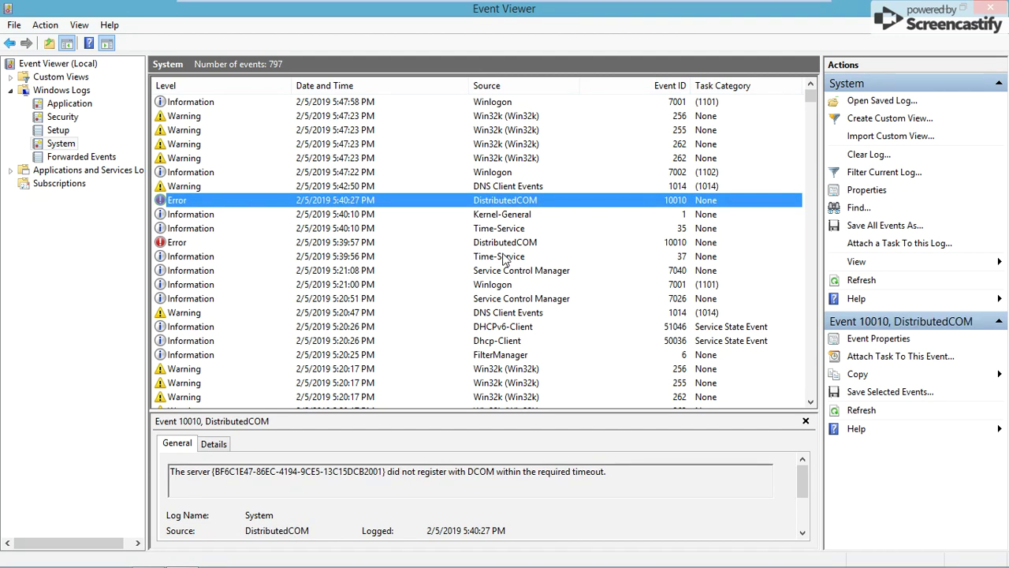
pyautogui.click(222, 239)
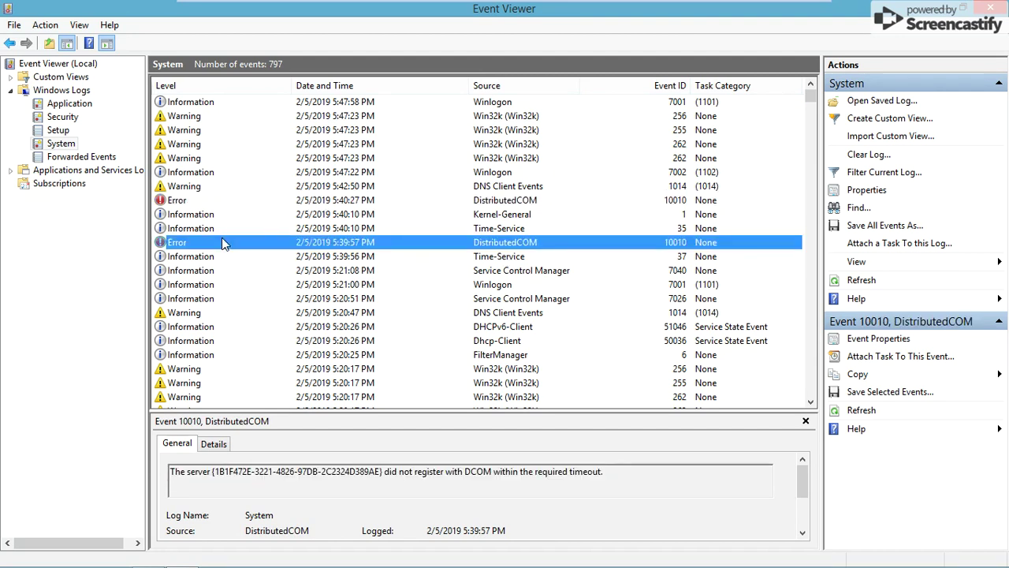
pyautogui.click(183, 188)
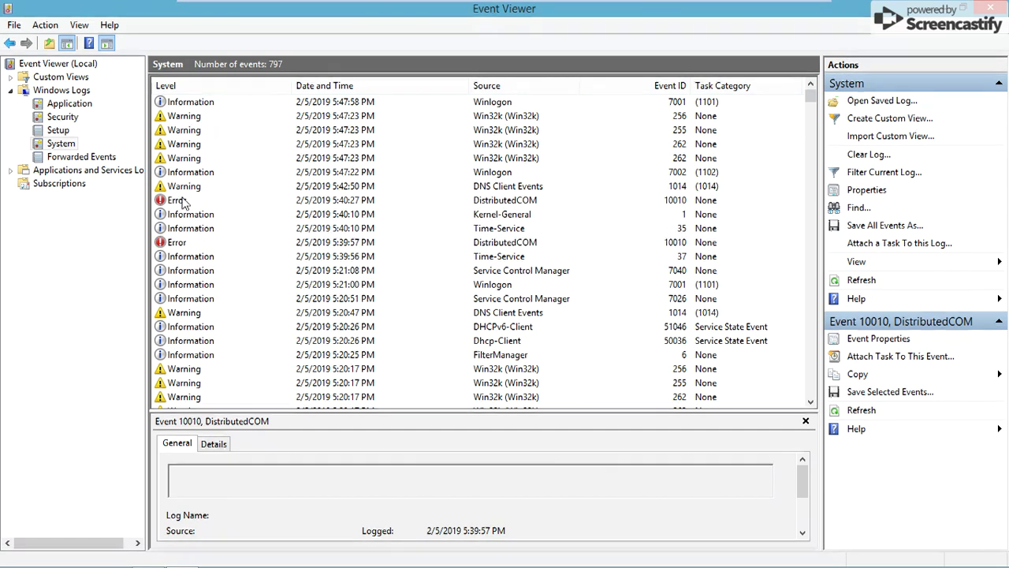
pyautogui.click(187, 201)
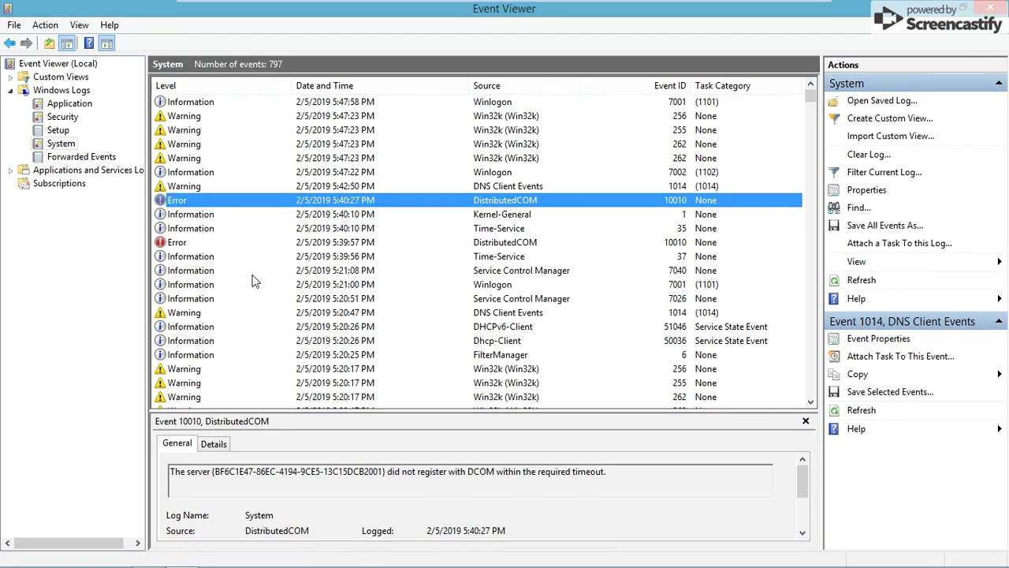
pyautogui.click(203, 228)
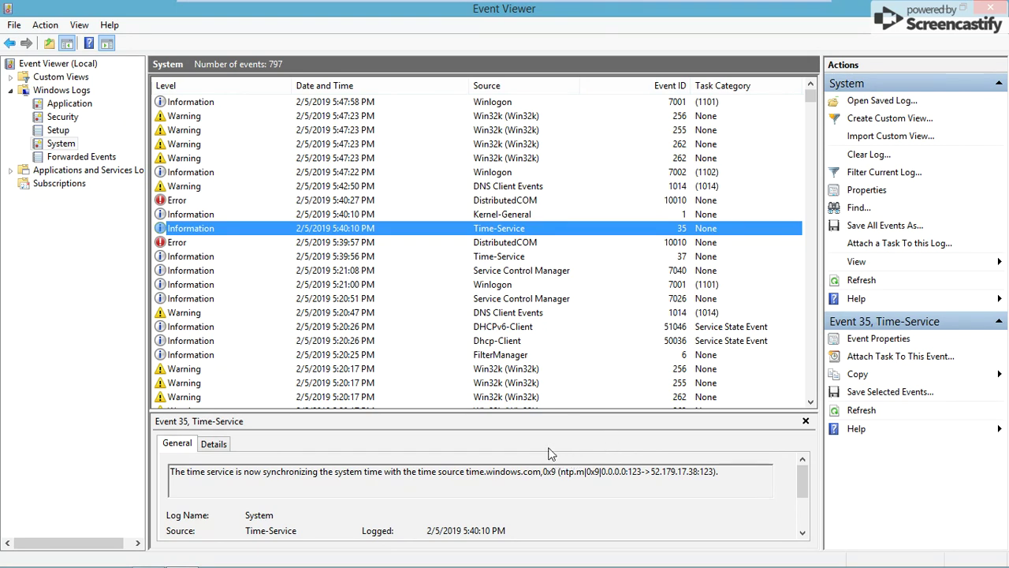
# Look further down the System log and examine the two DistributedCOM errors logged on 2/2/2019
pyautogui.scroll(-3, 282, 323)
pyautogui.scroll(-10, 282, 318)
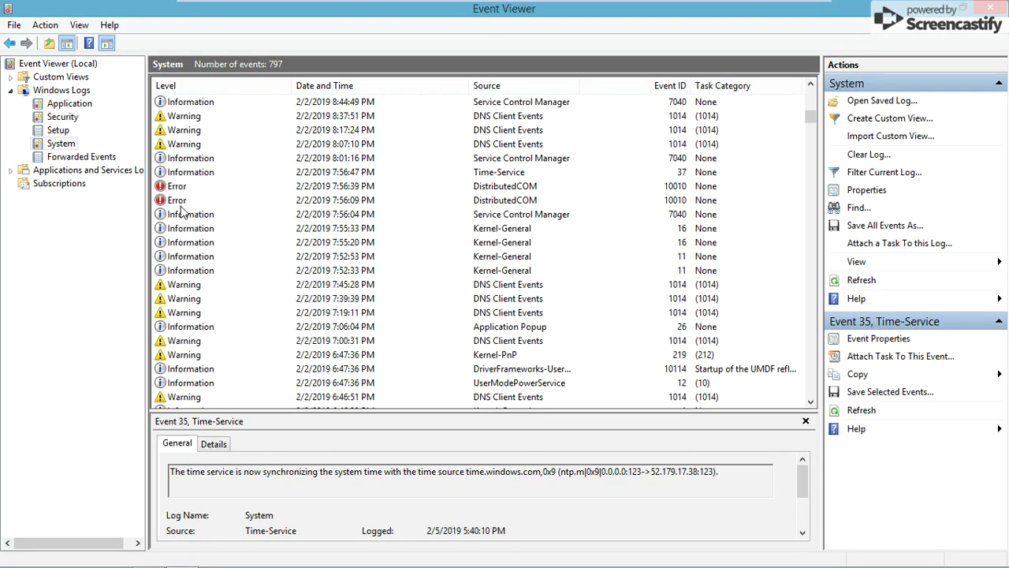
pyautogui.click(181, 200)
pyautogui.click(191, 186)
pyautogui.scroll(-1, 315, 245)
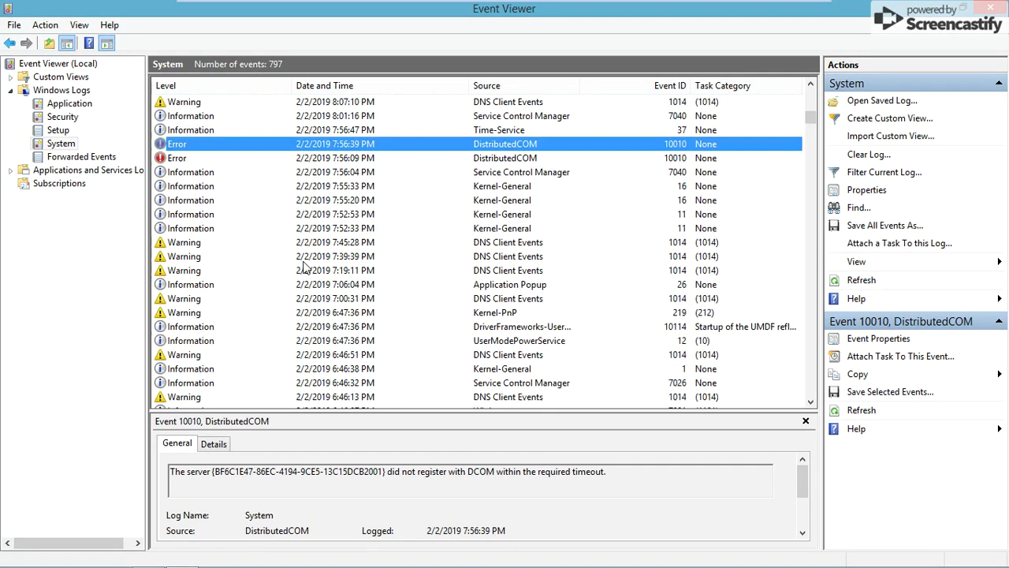
# Find the Critical Kernel-Power event of 2/2/2019 in the System log and examine its description and surrounding entries
pyautogui.scroll(-15, 304, 267)
pyautogui.scroll(1, 250, 254)
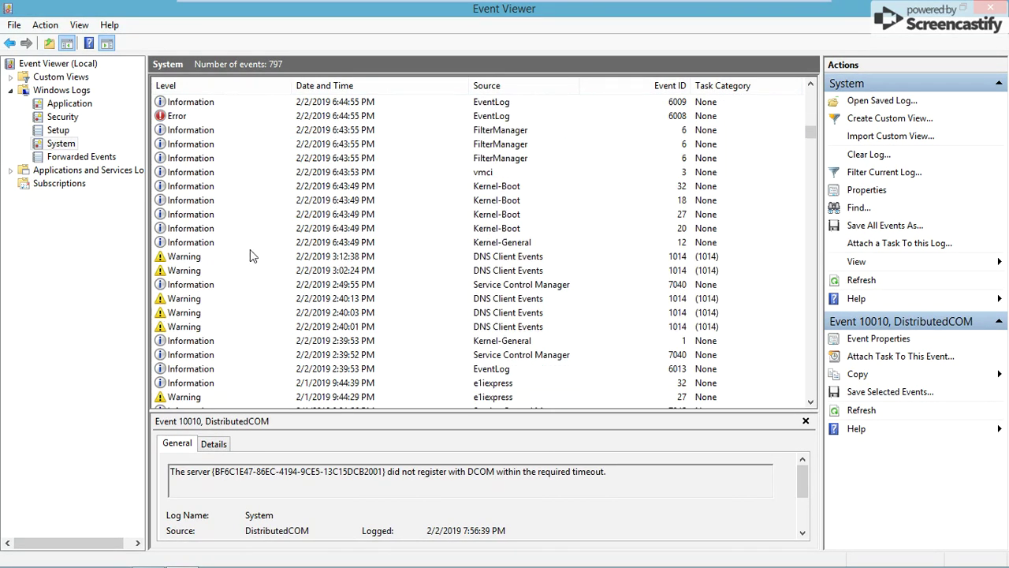
pyautogui.scroll(2, 250, 255)
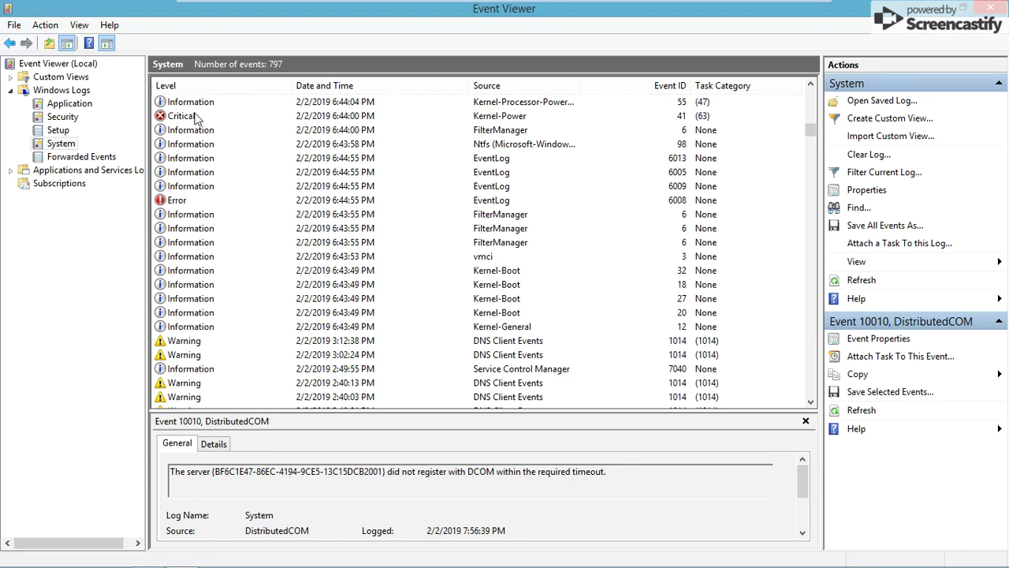
pyautogui.click(197, 117)
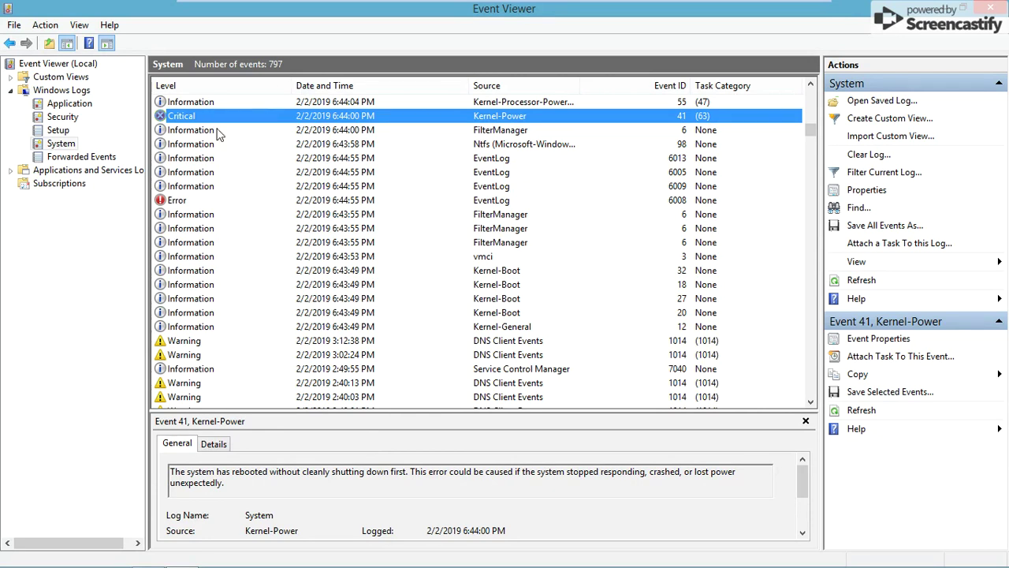
pyautogui.scroll(1, 368, 136)
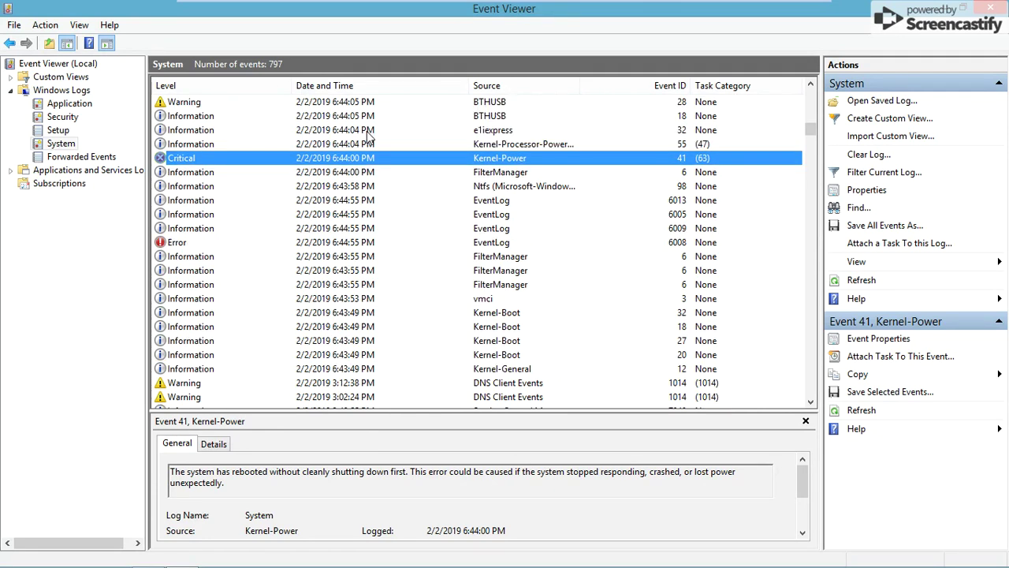
pyautogui.scroll(2, 368, 136)
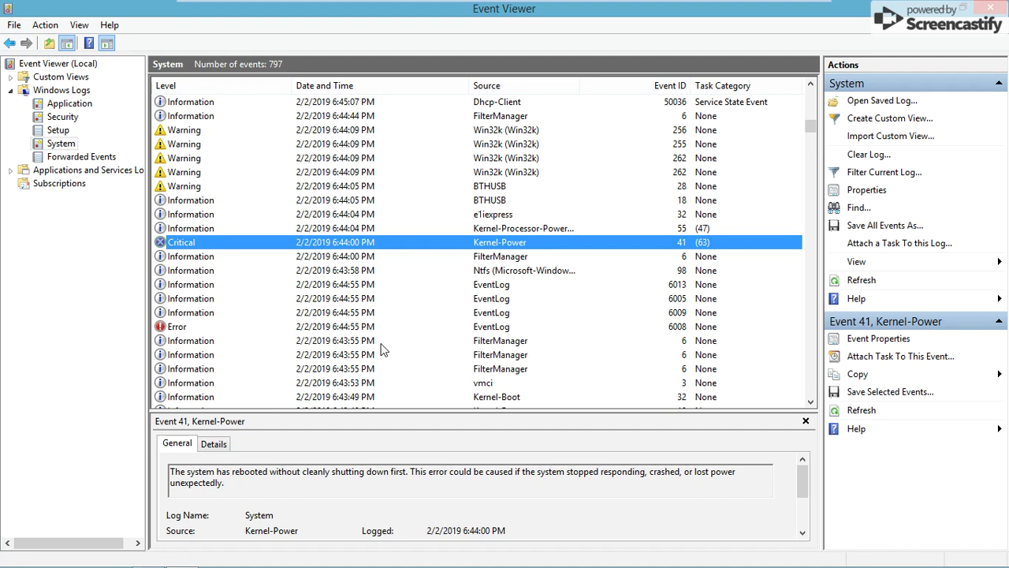
# Find the earlier Critical Kernel-Power event of 2/1/2019 in the System log and read its description
pyautogui.scroll(-6, 384, 349)
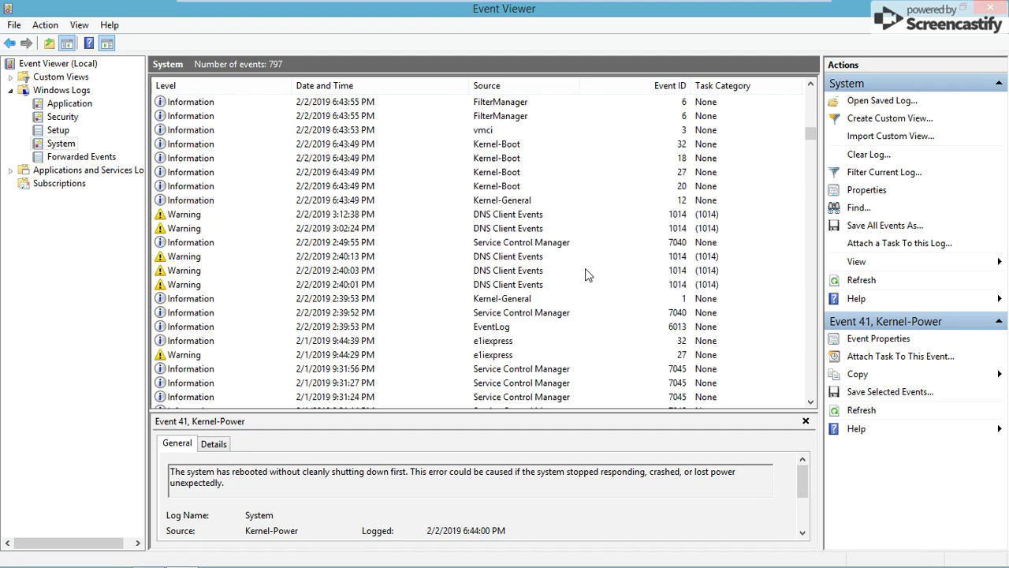
pyautogui.scroll(-3, 592, 273)
pyautogui.scroll(-15, 593, 272)
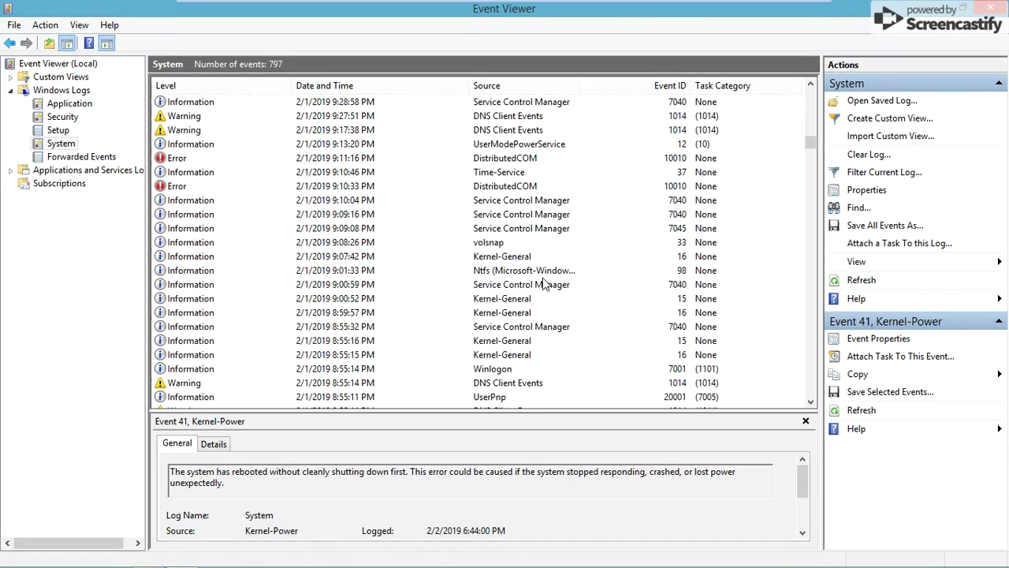
pyautogui.scroll(-4, 549, 314)
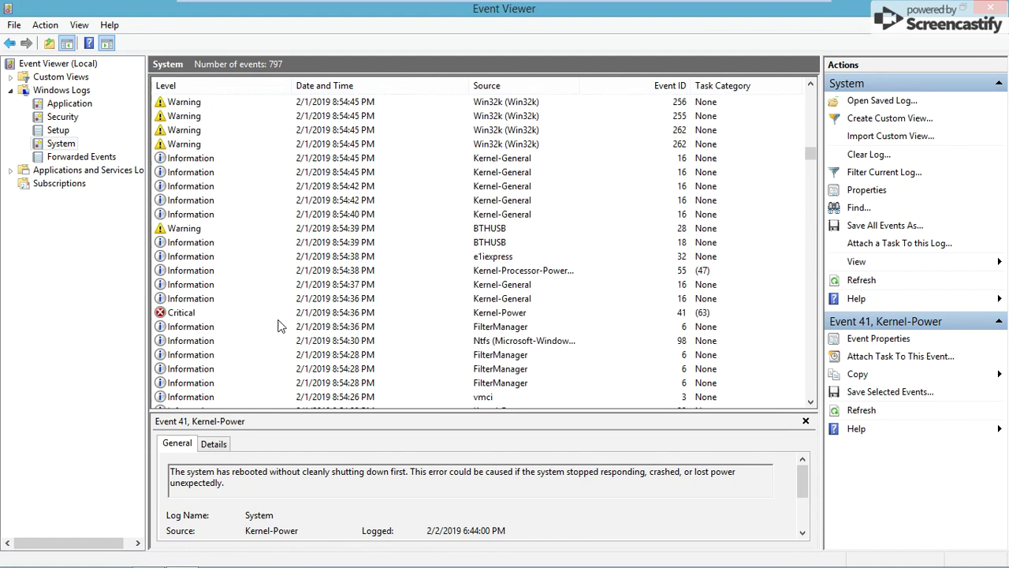
pyautogui.click(183, 315)
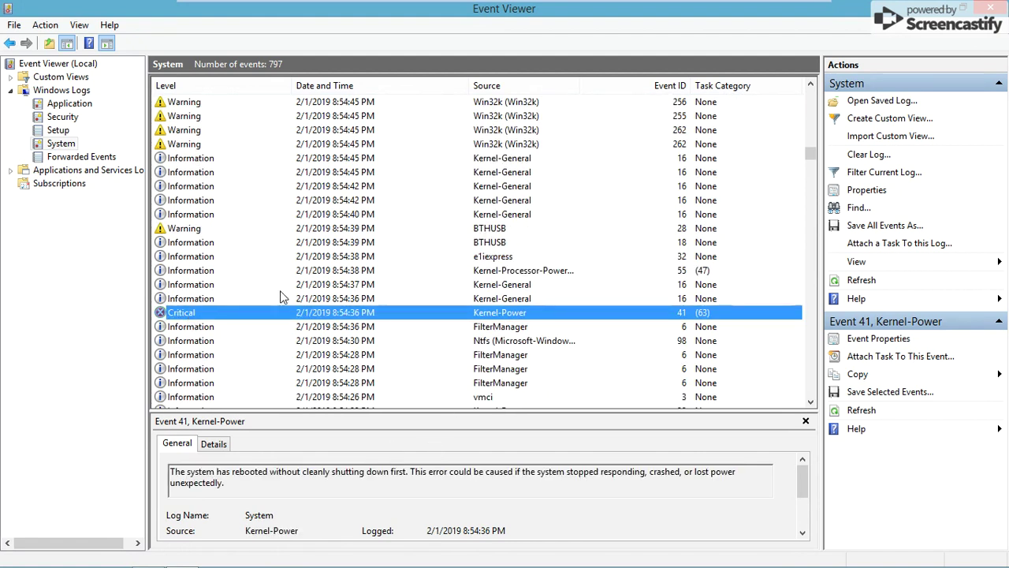
# Look through the System log's older entries back to mid-January 2019
pyautogui.scroll(-3, 299, 329)
pyautogui.scroll(-12, 276, 359)
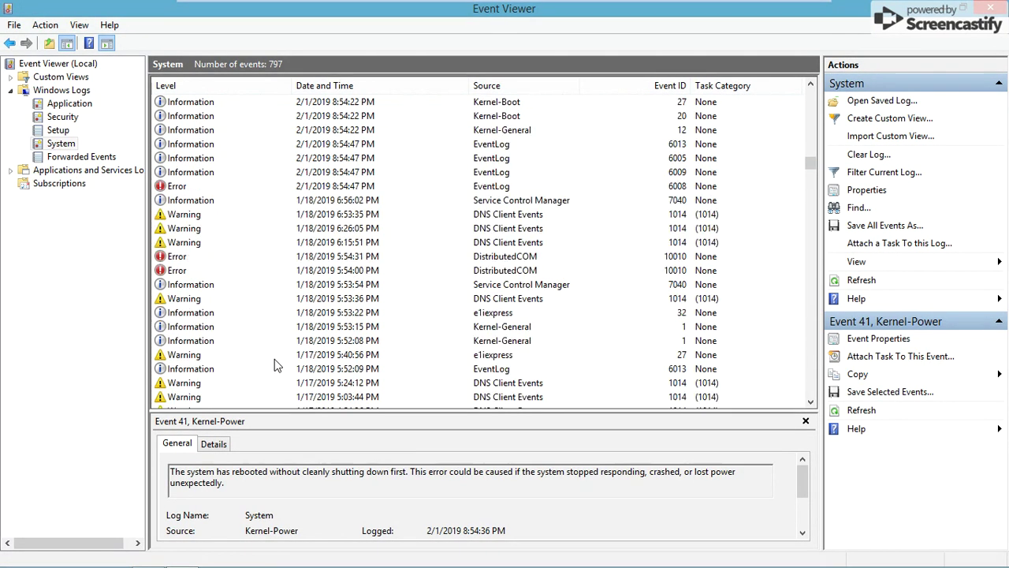
pyautogui.scroll(-12, 292, 355)
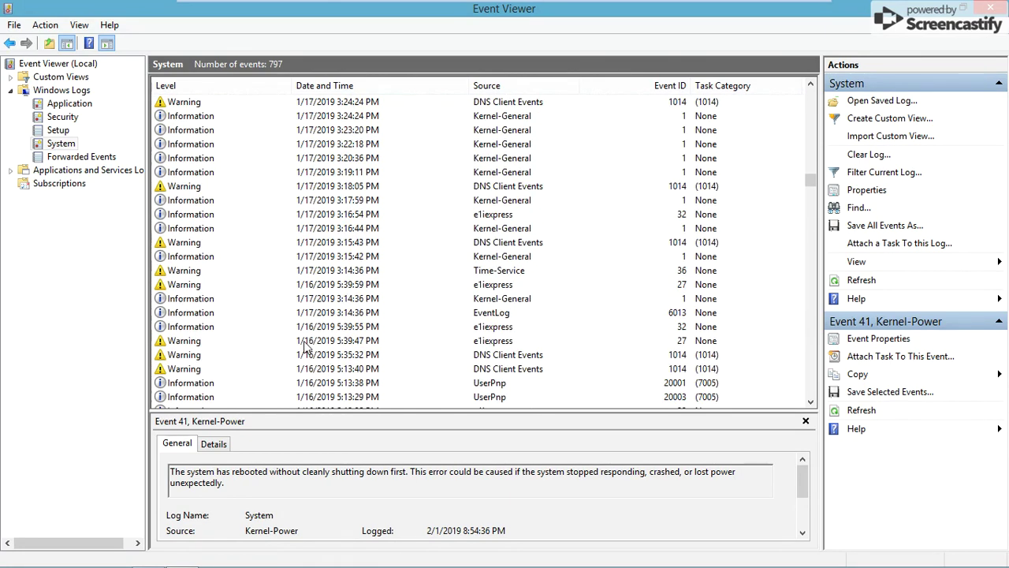
pyautogui.scroll(-12, 304, 347)
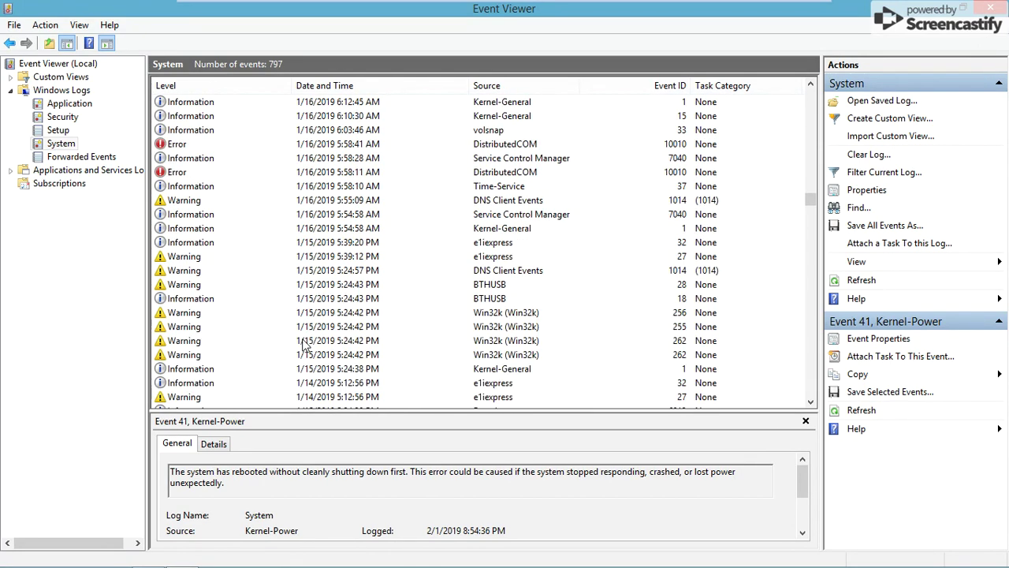
pyautogui.scroll(-8, 303, 336)
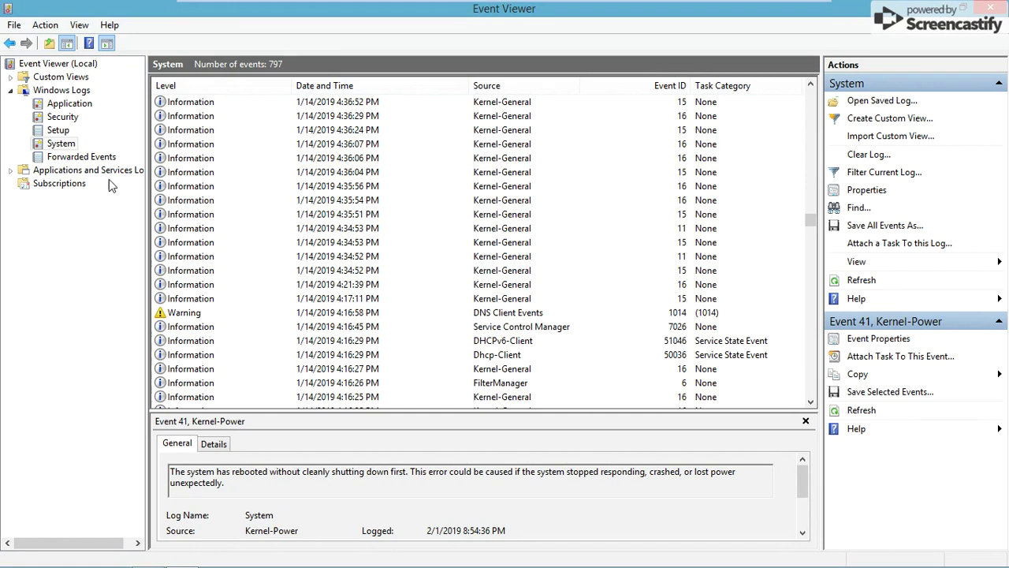
# Open the Application log and examine the User Profile Service event and the two Perflib errors of 2/5/2019
pyautogui.click(69, 105)
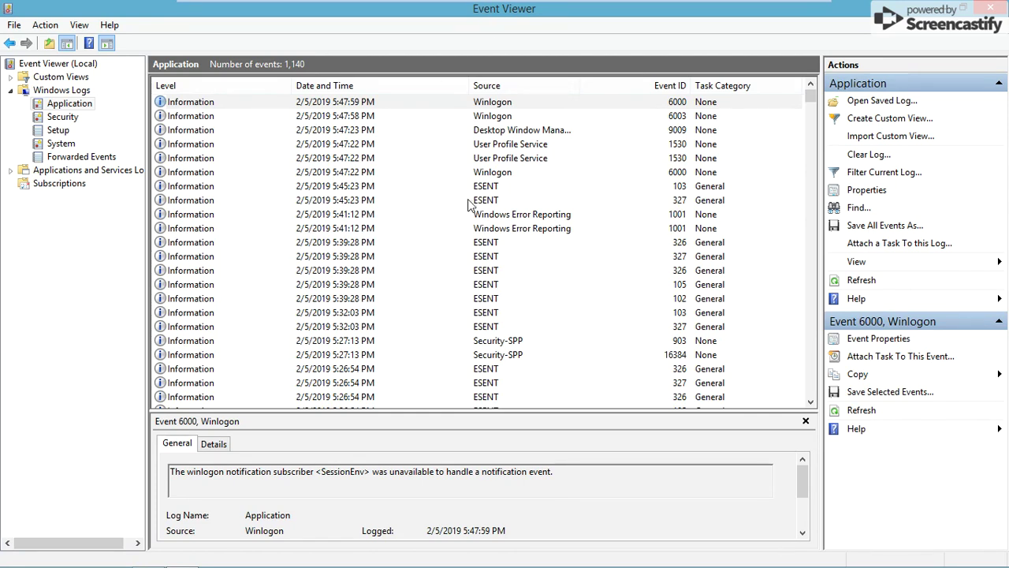
pyautogui.click(506, 146)
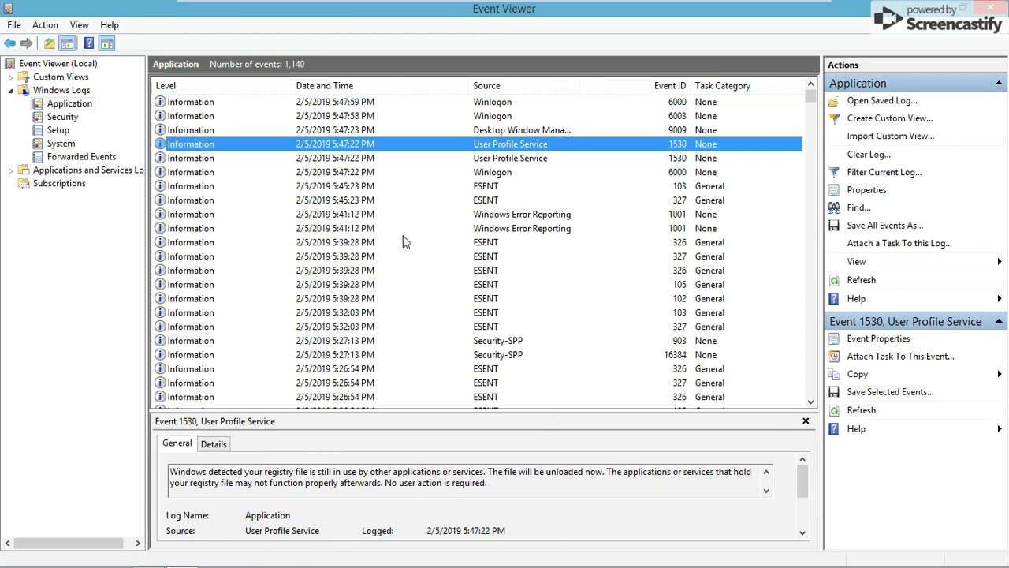
pyautogui.scroll(-3, 402, 242)
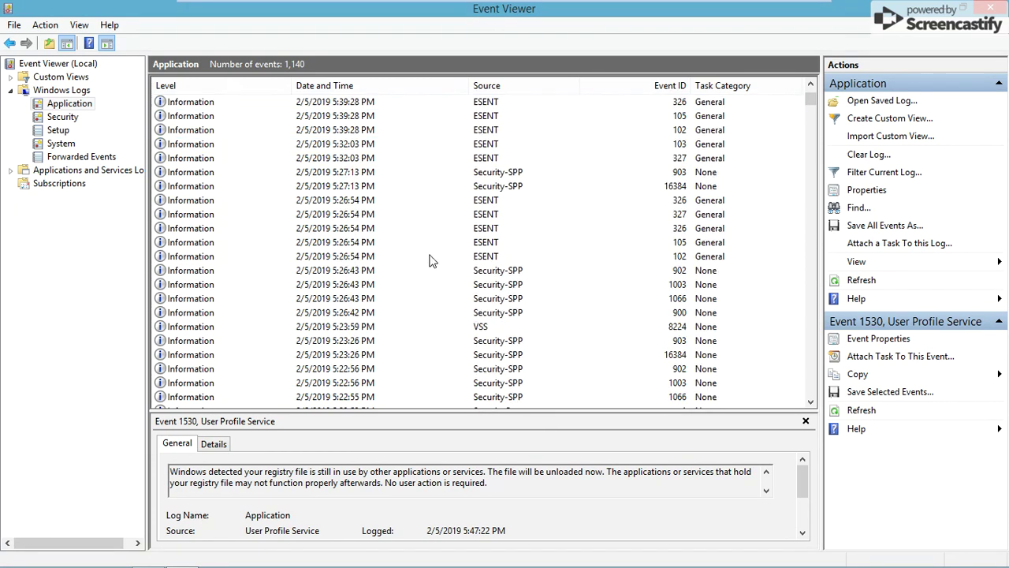
pyautogui.scroll(-4, 434, 267)
pyautogui.click(207, 270)
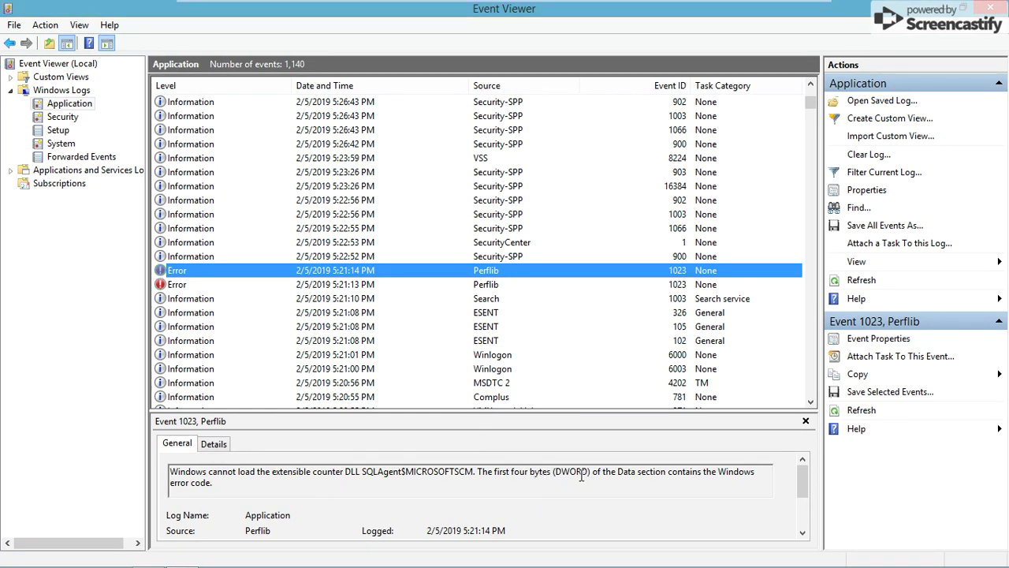
pyautogui.click(221, 289)
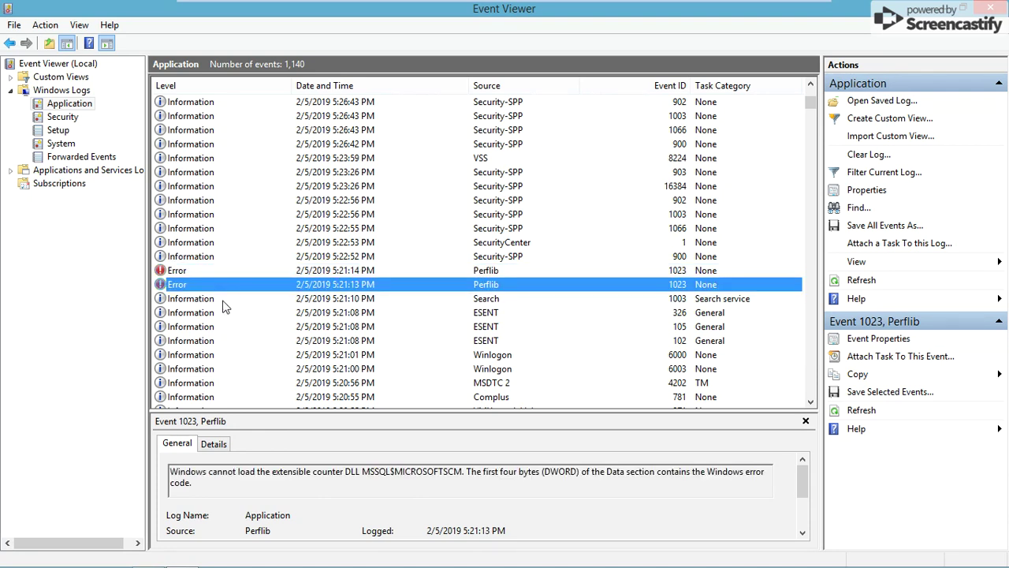
# Find the ApplicationExperienceInfrastructure warning in the Application log and read its description
pyautogui.scroll(-14, 231, 343)
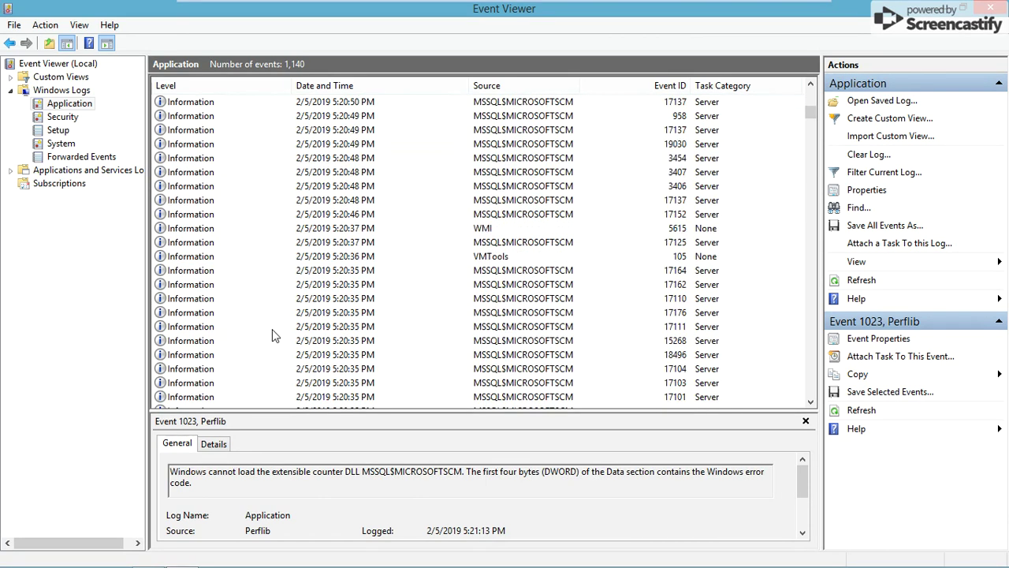
pyautogui.scroll(2, 343, 314)
pyautogui.click(169, 172)
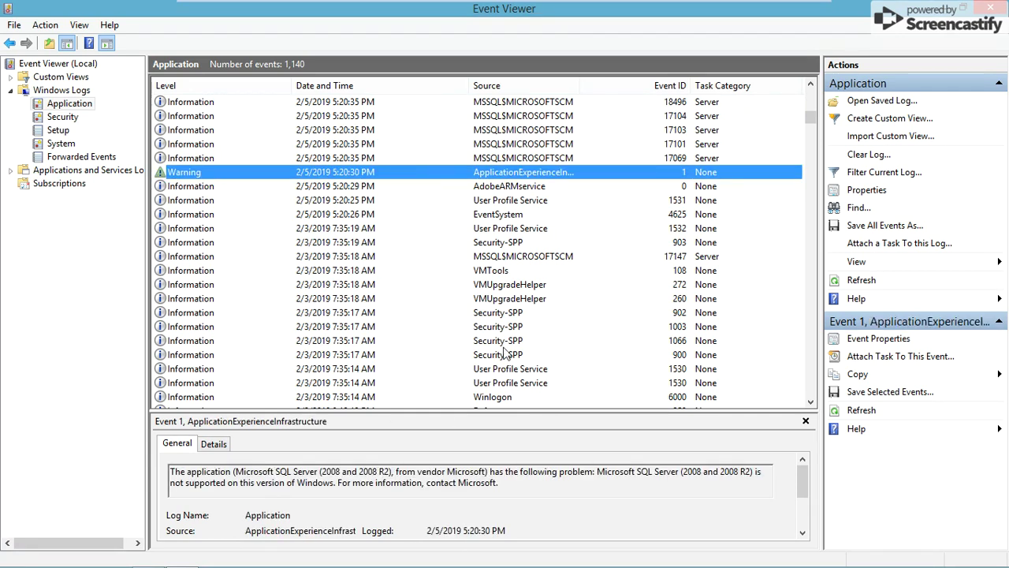
# Look through older Application log entries and select the 6:47:10 PM Perflib error of 2/2/2019
pyautogui.scroll(-4, 507, 376)
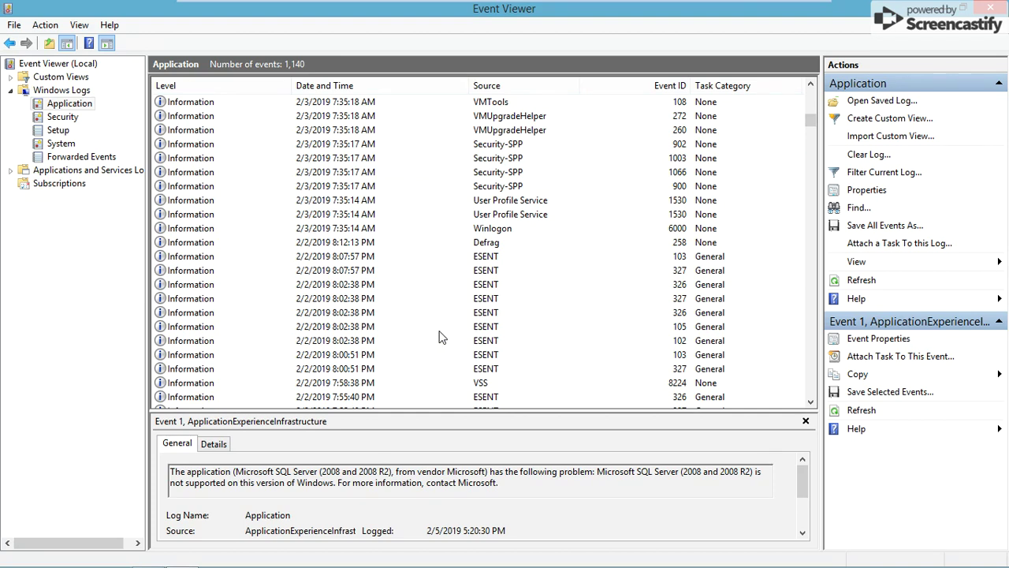
pyautogui.scroll(-12, 441, 338)
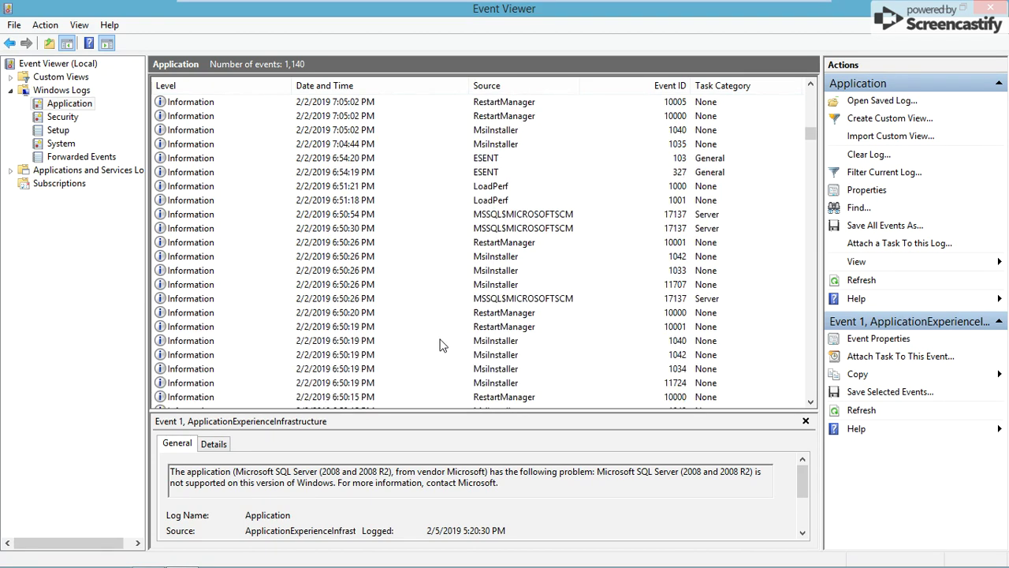
pyautogui.scroll(-13, 442, 344)
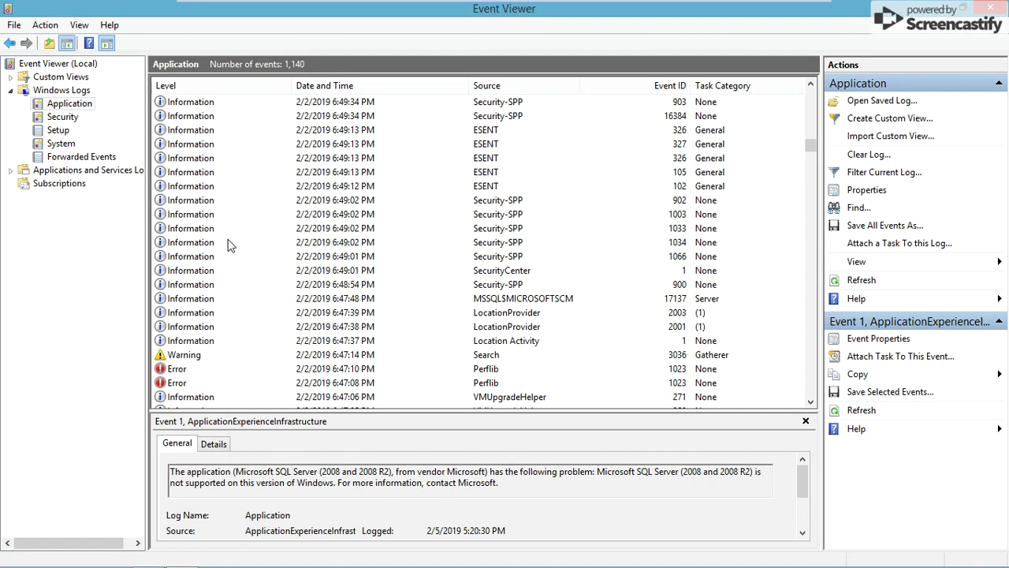
pyautogui.click(236, 368)
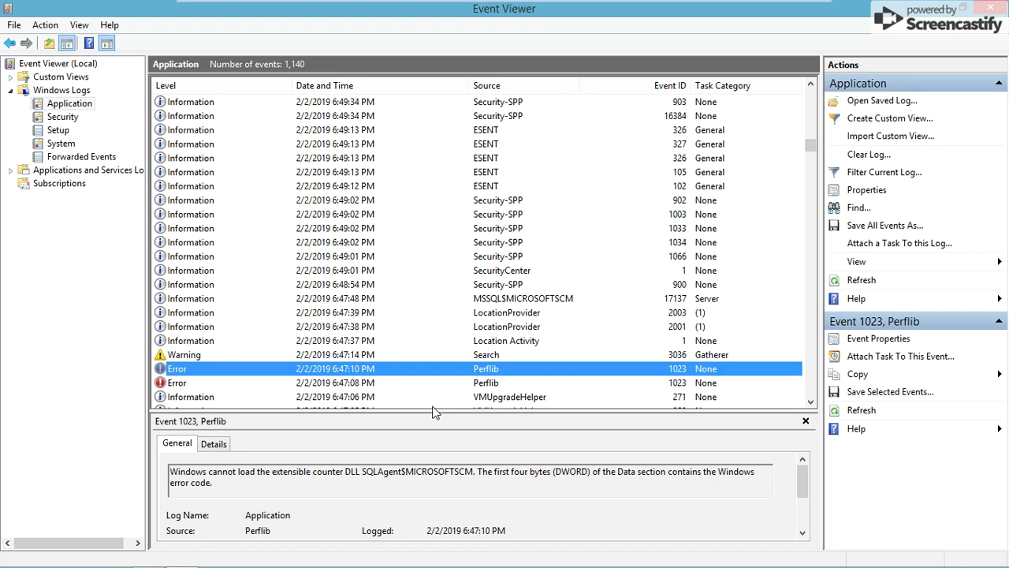
# Enlarge the Perflib error's preview, view its XML details, and return to the general description
pyautogui.moveTo(431, 411); pyautogui.dragTo(456, 52)
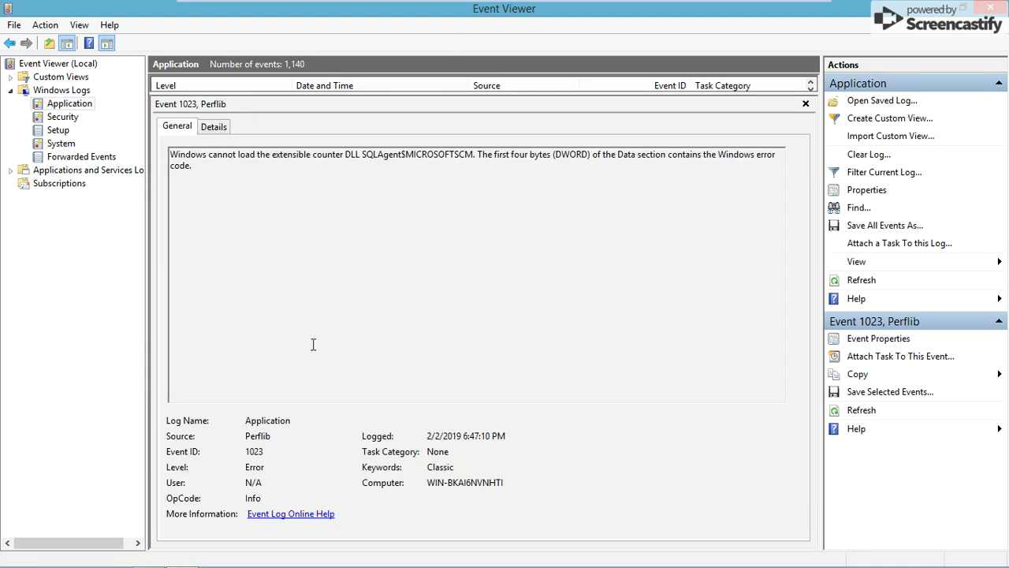
pyautogui.click(209, 130)
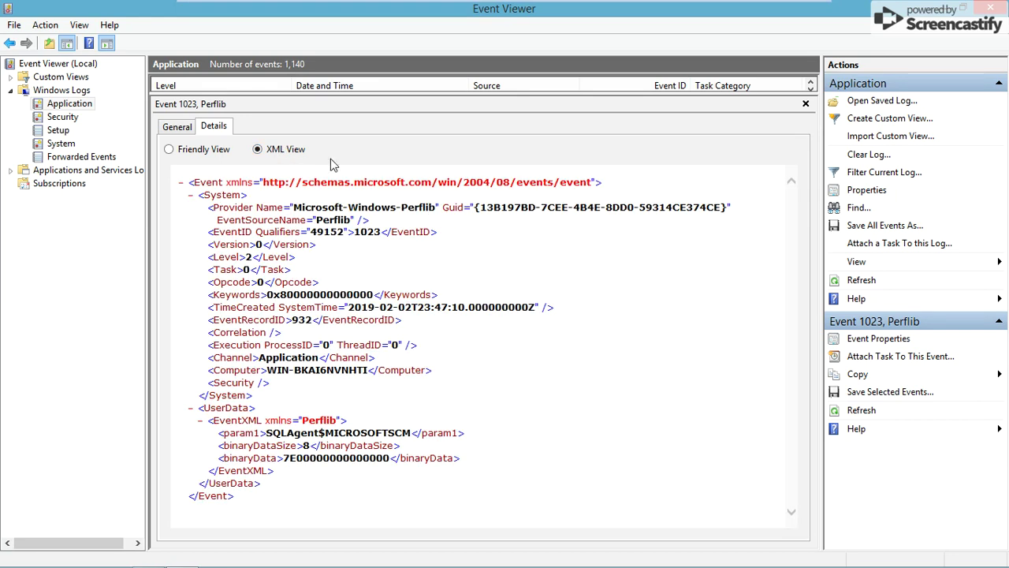
pyautogui.click(179, 127)
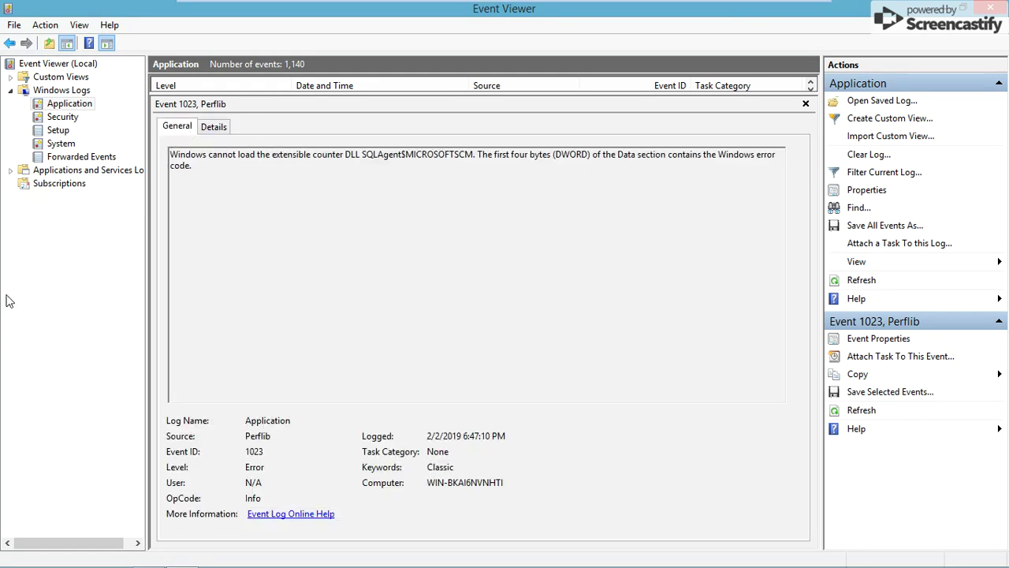
# Open the Security log, enlarge its event list again and sort the events by Task Category
pyautogui.click(78, 117)
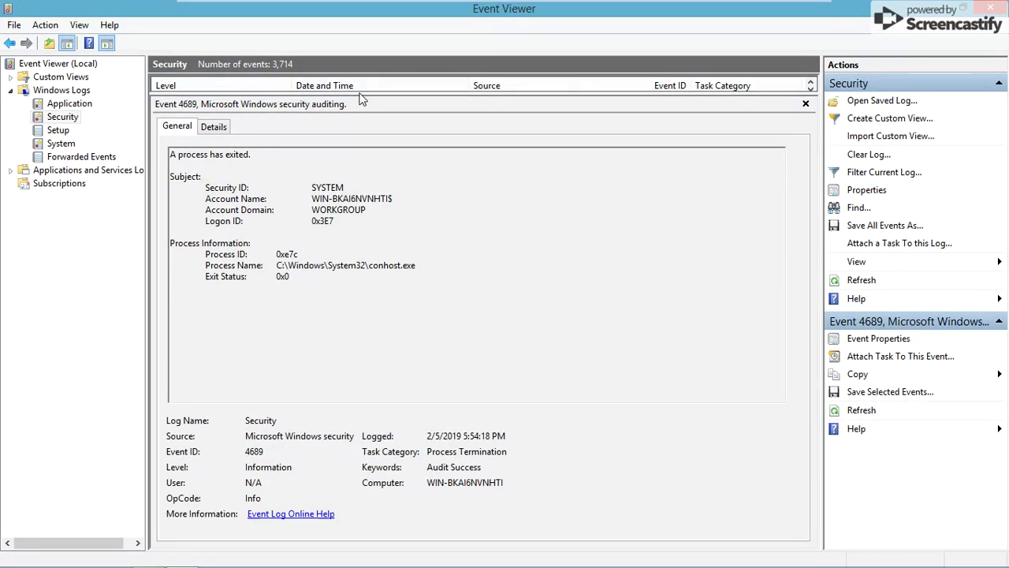
pyautogui.moveTo(360, 94); pyautogui.dragTo(363, 420)
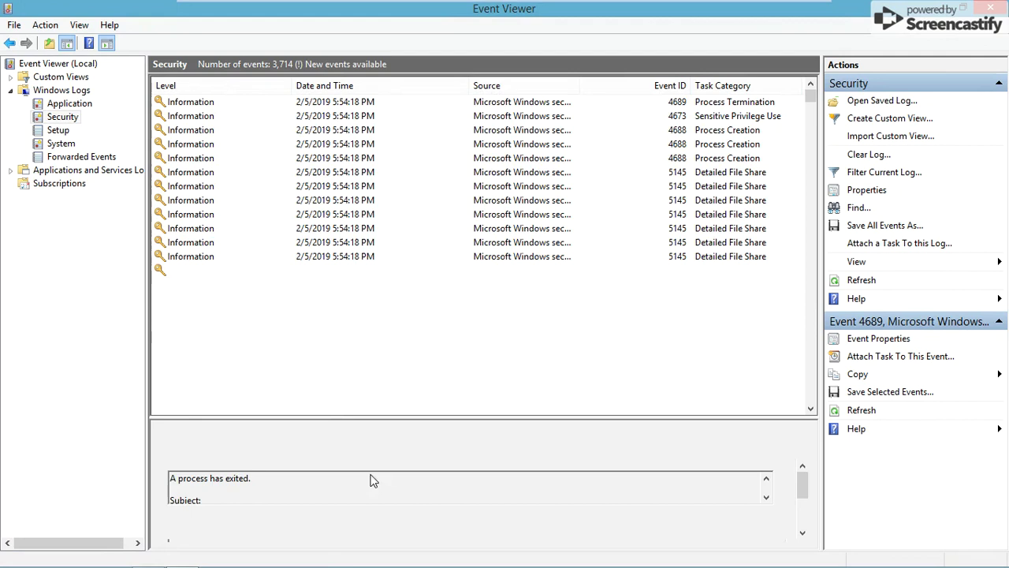
pyautogui.click(700, 86)
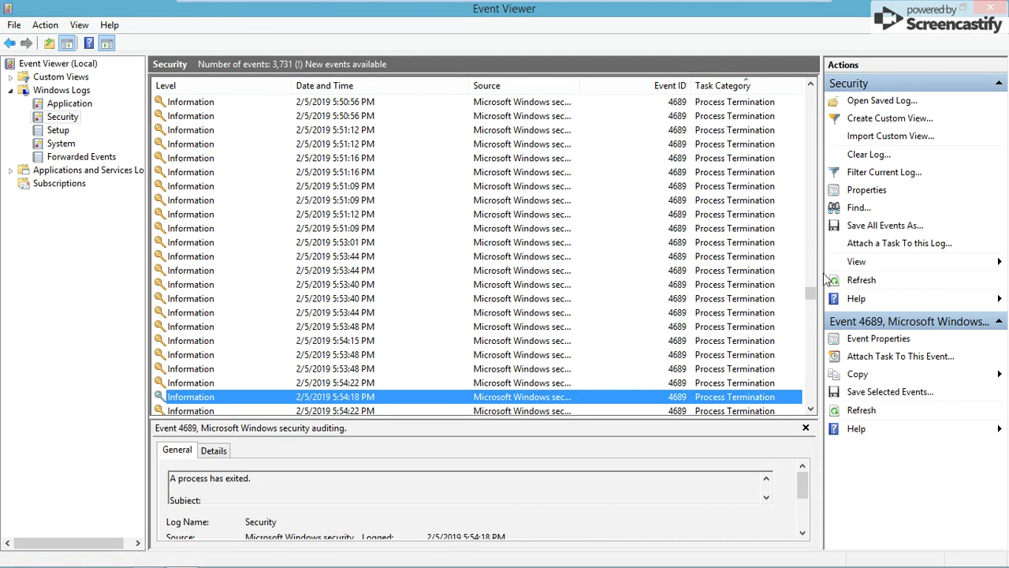
# Go to the start of the sorted Security log and look through the Audit Policy Change events
pyautogui.moveTo(817, 293); pyautogui.dragTo(810, 96)
pyautogui.scroll(-6, 504, 201)
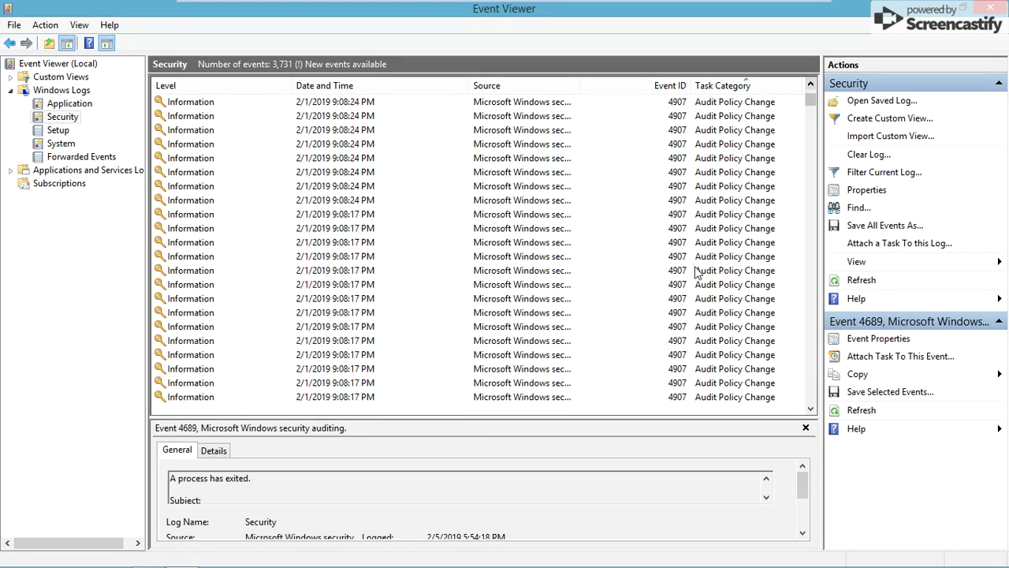
pyautogui.scroll(-6, 725, 264)
pyautogui.scroll(-6, 737, 272)
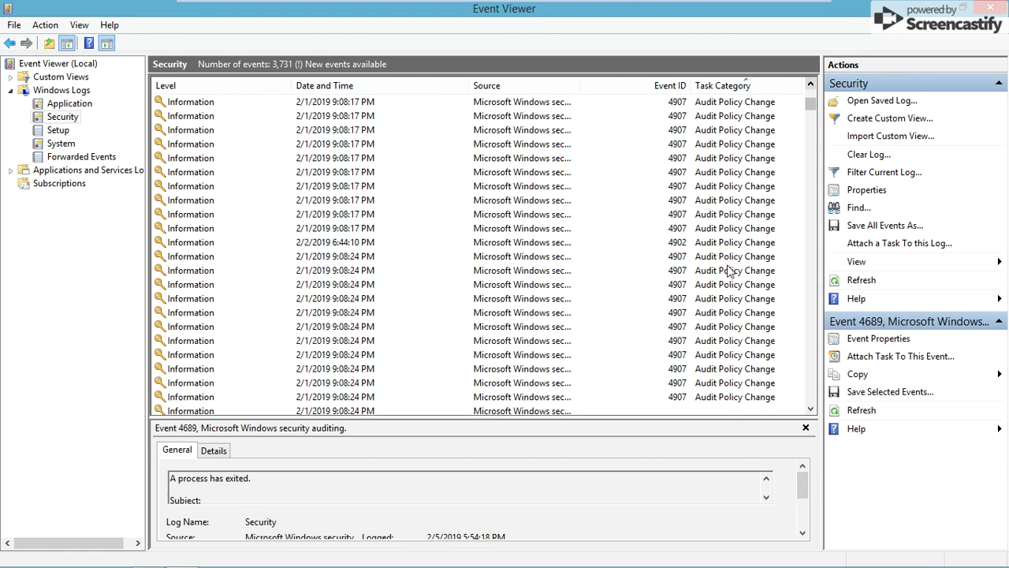
pyautogui.scroll(-6, 738, 264)
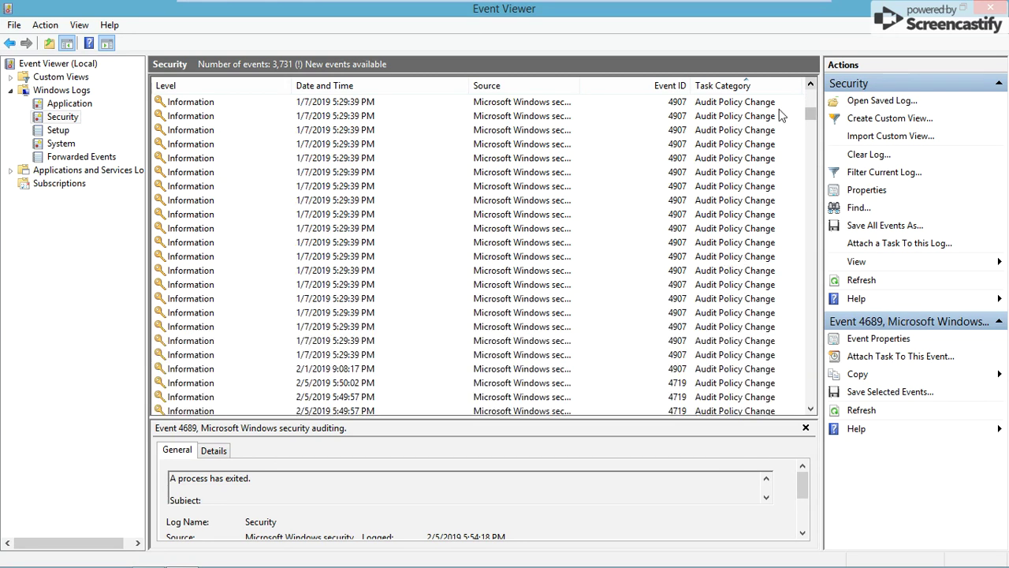